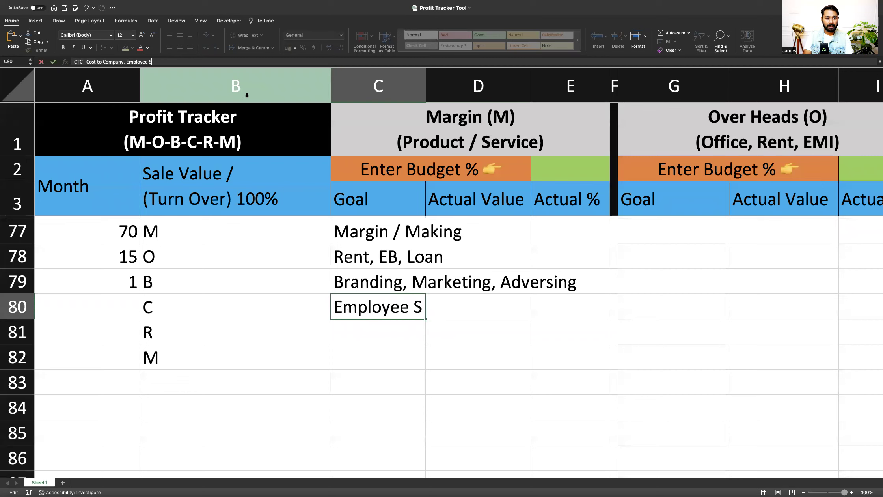
Step: Continue the CTC description in C80 with "Slary, Bonus, ESI, PF, Insurance, Rent, Gifts"
{"action": "type", "text": "ESI, PG,"}
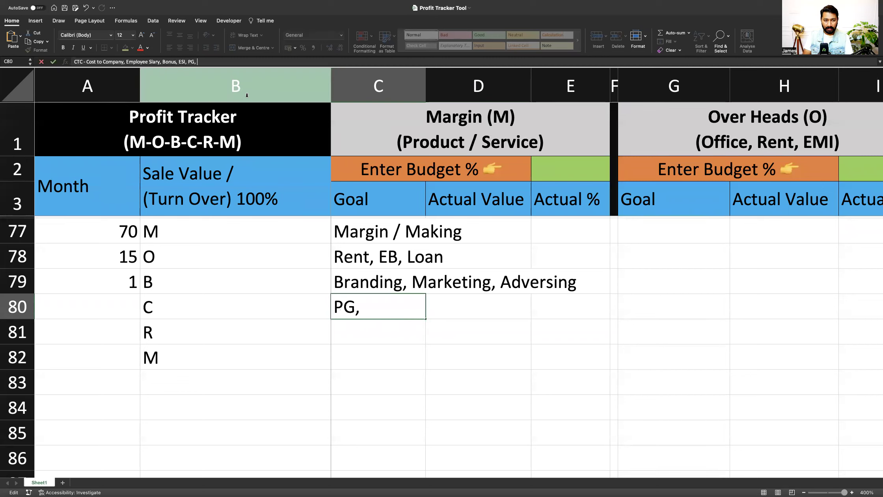
{"action": "key", "text": "BackSpace"}
{"action": "key", "text": "BackSpace"}
{"action": "key", "text": "BackSpace"}
{"action": "type", "text": "F, Insu"}
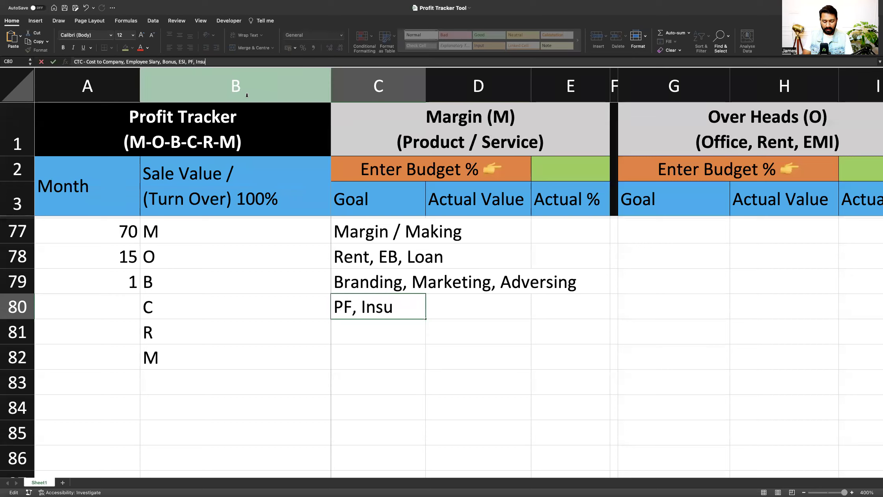
{"action": "type", "text": "rance, Rent, E"}
{"action": "key", "text": "BackSpace"}
{"action": "type", "text": "Gifts, "}
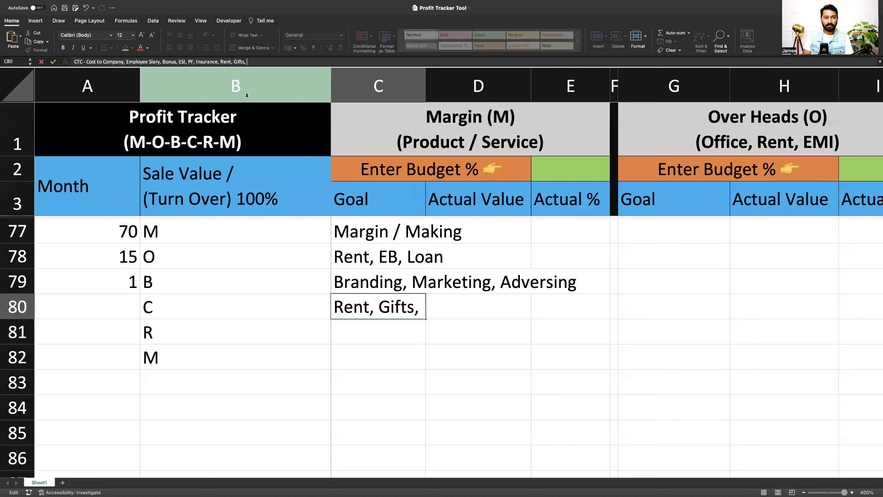
Step: Finish the cost-to-company description in C80 with the item "Uniform"
{"action": "type", "text": "Unirtms, S"}
{"action": "key", "text": "BackSpace"}
{"action": "key", "text": "BackSpace"}
{"action": "key", "text": "BackSpace"}
{"action": "key", "text": "BackSpace"}
{"action": "key", "text": "BackSpace"}
{"action": "key", "text": "BackSpace"}
{"action": "key", "text": "BackSpace"}
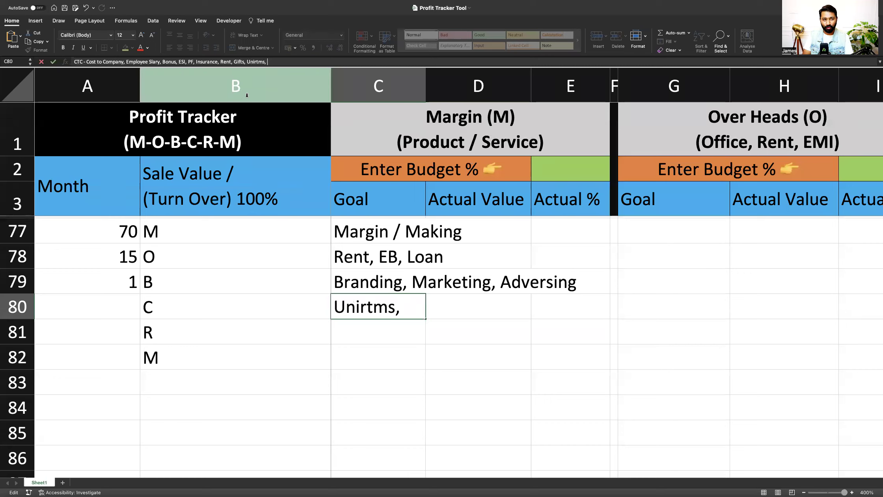
{"action": "type", "text": "form"}
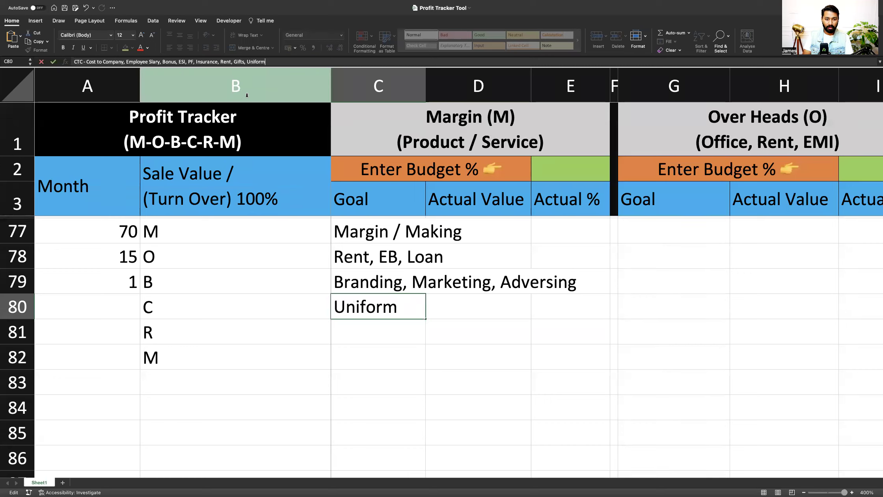
{"action": "key", "text": "Return"}
{"action": "key", "text": "Up"}
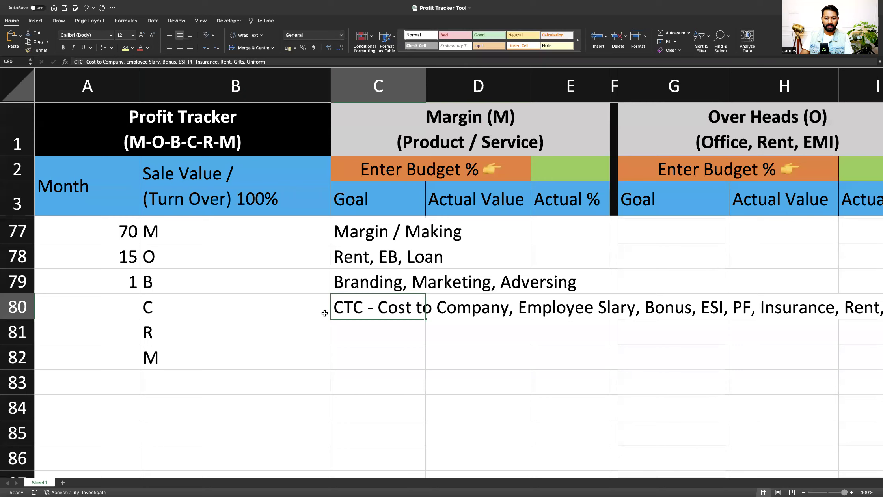
{"action": "left_click", "coordinate": [398, 359]}
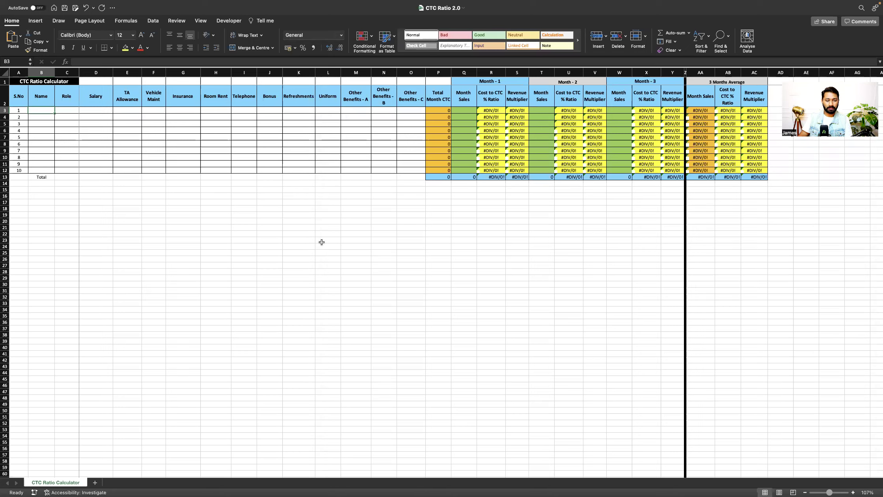
Step: Examine the CTC Ratio Calculator's cost columns, from Name and Role through Salary and the benefits to Total Month CTC
{"action": "scroll", "coordinate": [322, 242], "scroll_direction": "up", "scroll_amount": 1}
{"action": "scroll", "coordinate": [322, 242], "scroll_direction": "up", "scroll_amount": 3}
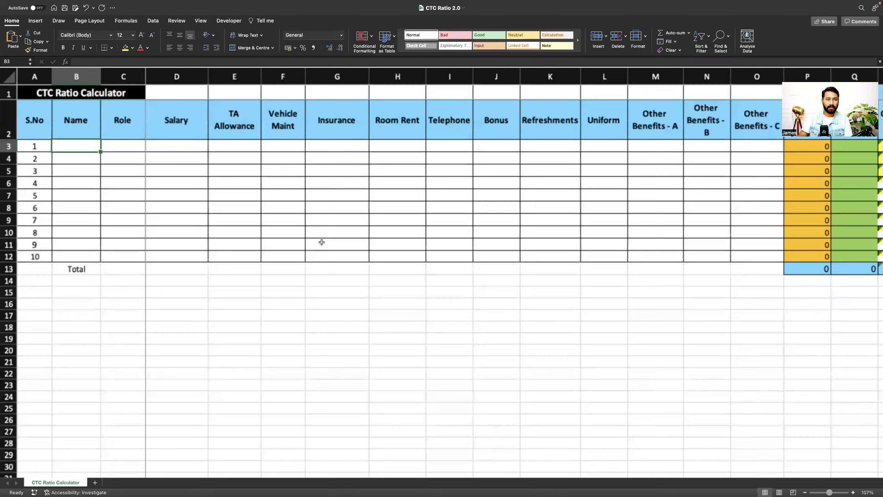
{"action": "scroll", "coordinate": [153, 207], "scroll_direction": "up", "scroll_amount": 3}
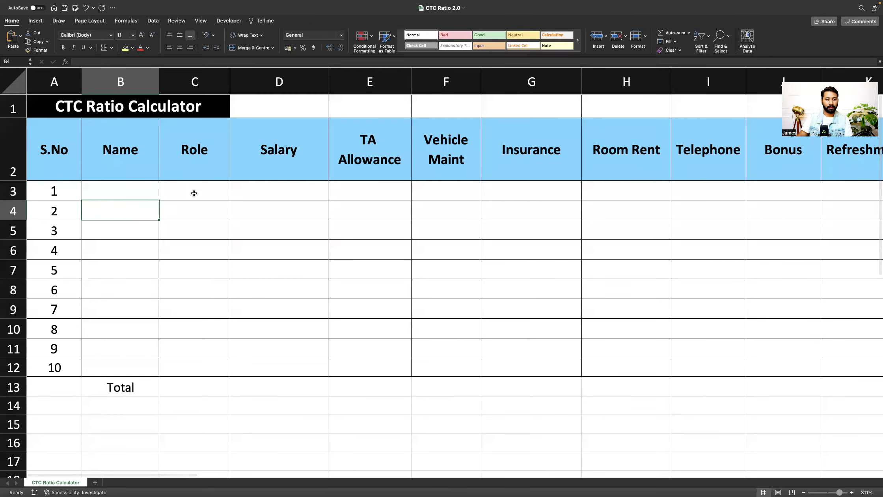
{"action": "left_click", "coordinate": [195, 191]}
{"action": "left_click", "coordinate": [268, 192]}
{"action": "left_click", "coordinate": [366, 193]}
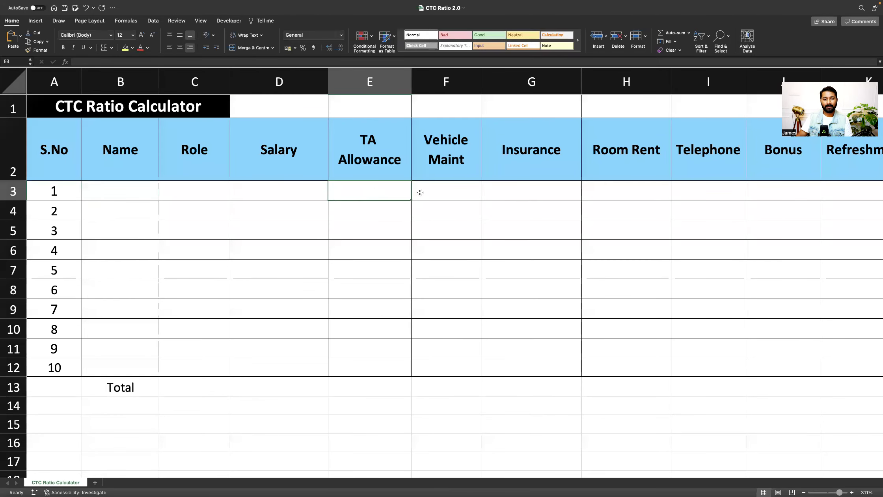
{"action": "left_click", "coordinate": [451, 193]}
{"action": "left_click", "coordinate": [537, 191]}
{"action": "scroll", "coordinate": [538, 193], "scroll_direction": "right", "scroll_amount": 10}
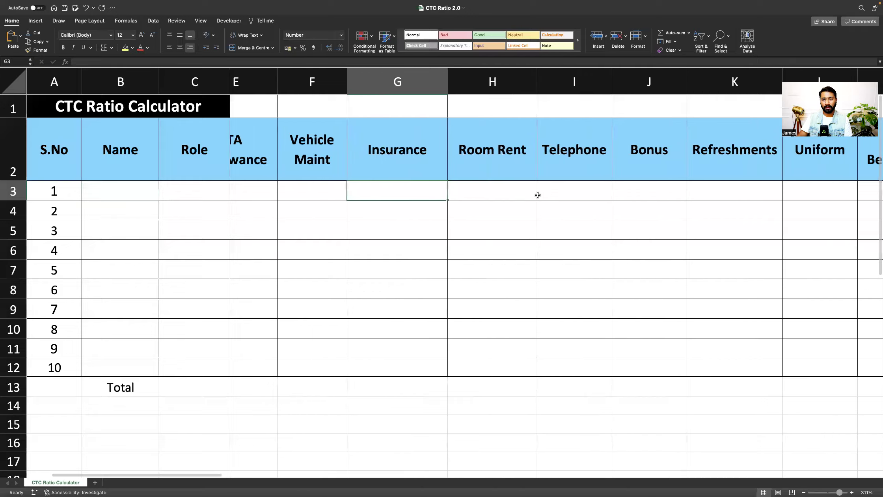
{"action": "scroll", "coordinate": [539, 195], "scroll_direction": "right", "scroll_amount": 5}
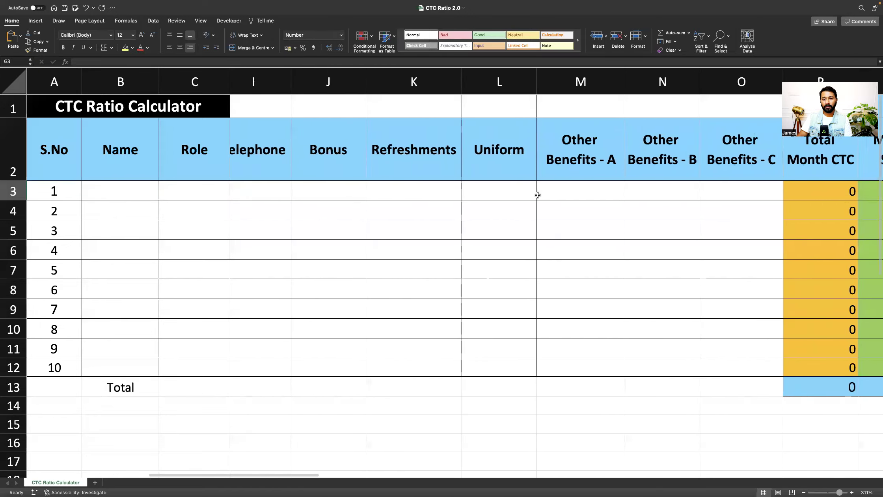
{"action": "left_click", "coordinate": [535, 193]}
{"action": "left_click", "coordinate": [631, 192]}
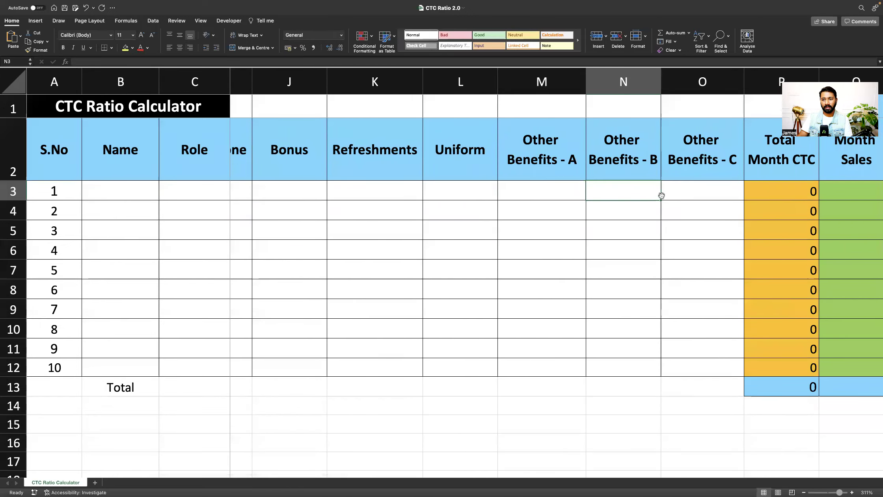
{"action": "left_click", "coordinate": [703, 189]}
{"action": "scroll", "coordinate": [702, 188], "scroll_direction": "right", "scroll_amount": 1}
{"action": "scroll", "coordinate": [702, 189], "scroll_direction": "right", "scroll_amount": 1}
{"action": "left_click", "coordinate": [659, 194]}
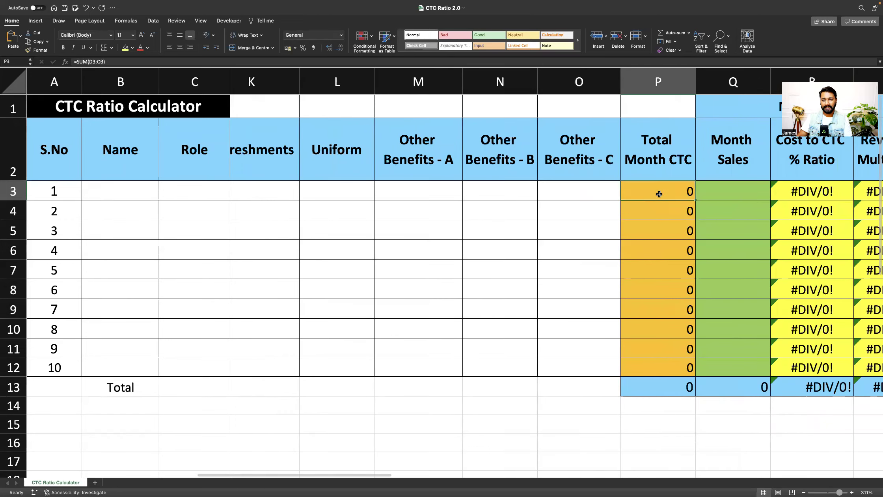
{"action": "scroll", "coordinate": [221, 190], "scroll_direction": "left", "scroll_amount": 7}
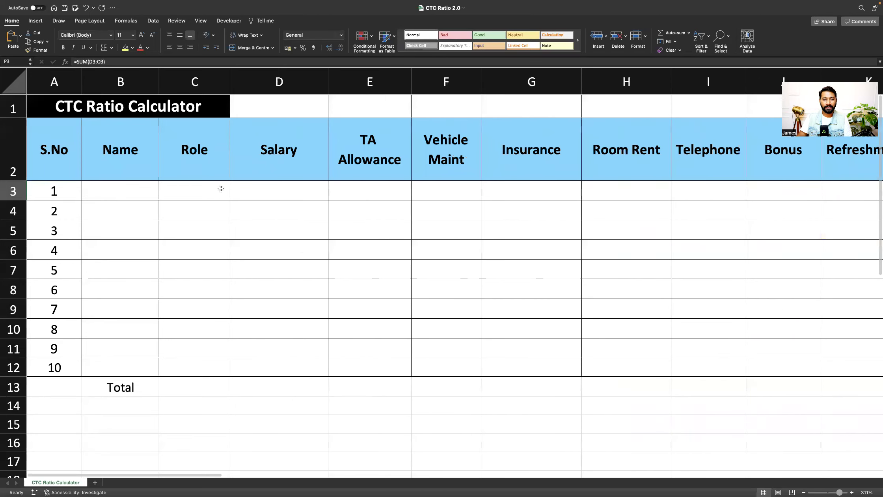
Step: Enter 20000 as the Refreshments amount for serial number 1
{"action": "scroll", "coordinate": [292, 193], "scroll_direction": "right", "scroll_amount": 7}
{"action": "left_click", "coordinate": [291, 194]}
{"action": "type", "text": "20000"}
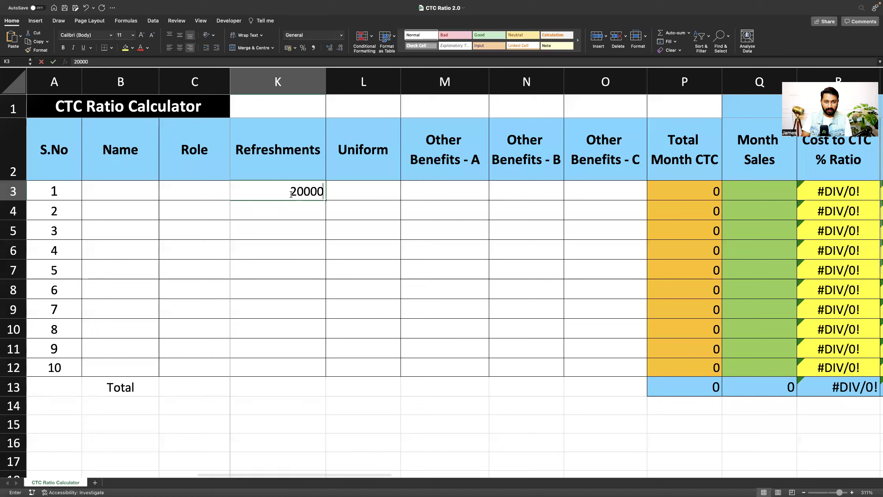
{"action": "key", "text": "Tab"}
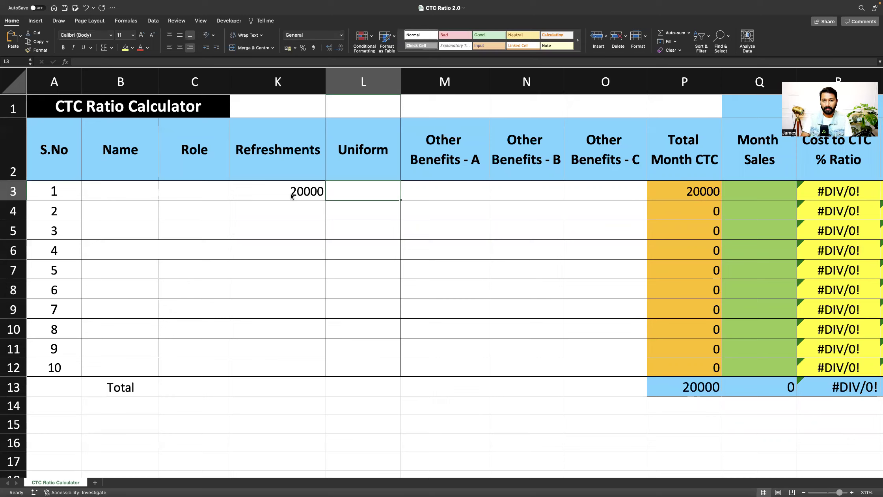
Step: Set the Uniform cost for serial number 1 to the formula =4000/12
{"action": "type", "text": "=4000/12"}
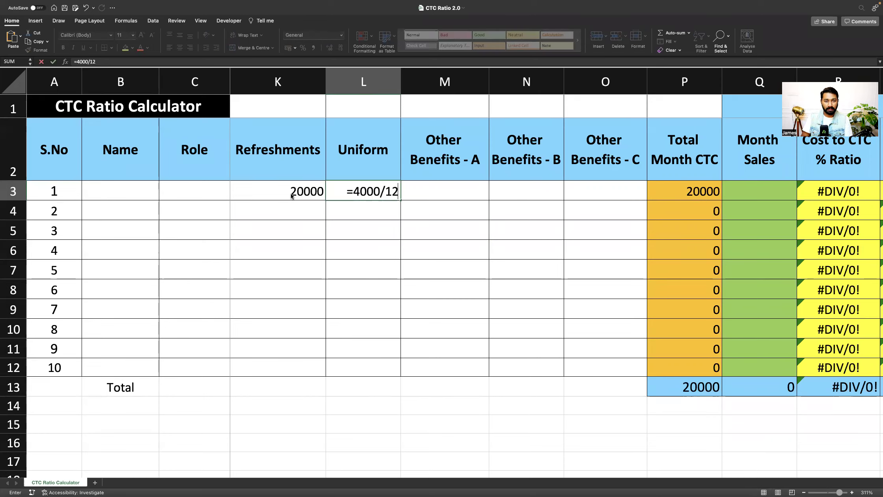
{"action": "key", "text": "Return"}
{"action": "key", "text": "Up"}
{"action": "key", "text": "Right"}
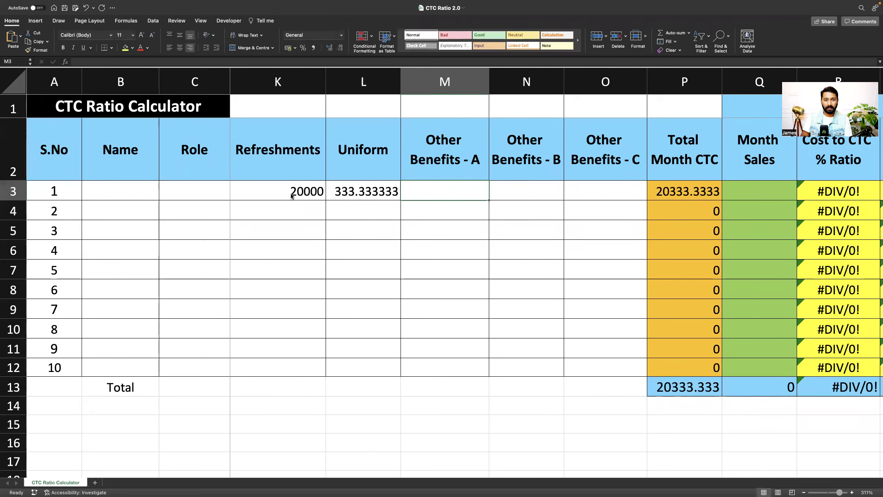
Step: Enter a Salary of 20000 and a TA Allowance of 1500 for serial number 1
{"action": "scroll", "coordinate": [402, 225], "scroll_direction": "left", "scroll_amount": 10}
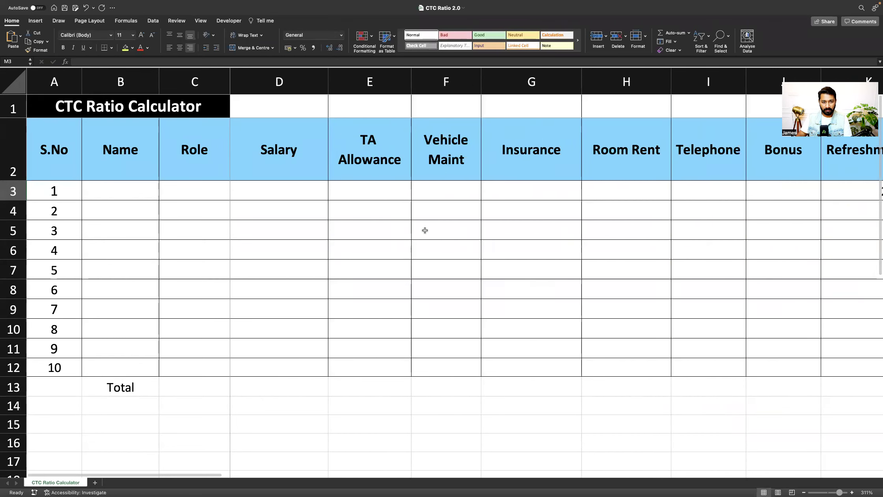
{"action": "left_click", "coordinate": [297, 195], "text": "shift"}
{"action": "left_click", "coordinate": [297, 195]}
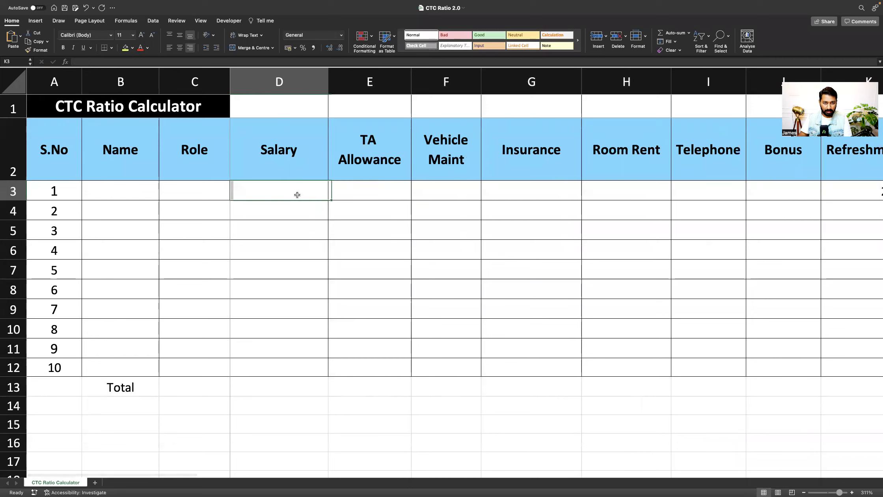
{"action": "type", "text": "20000"}
{"action": "key", "text": "Tab"}
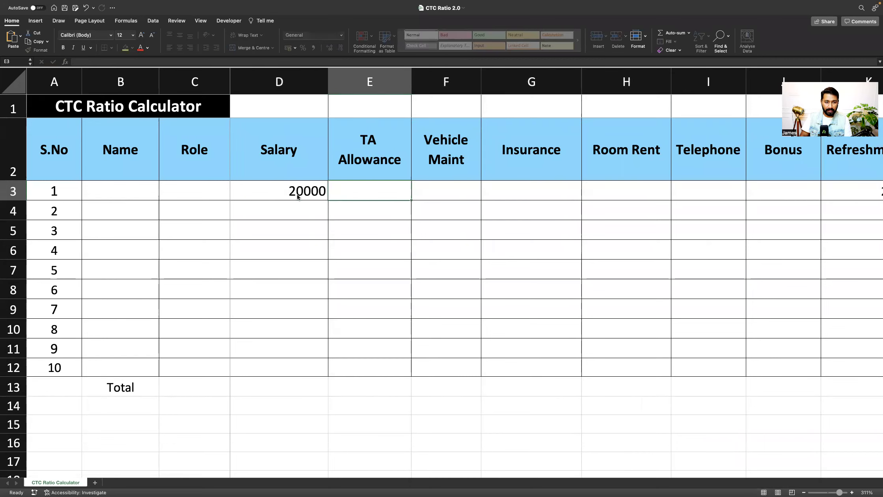
{"action": "type", "text": "1500"}
{"action": "key", "text": "Tab"}
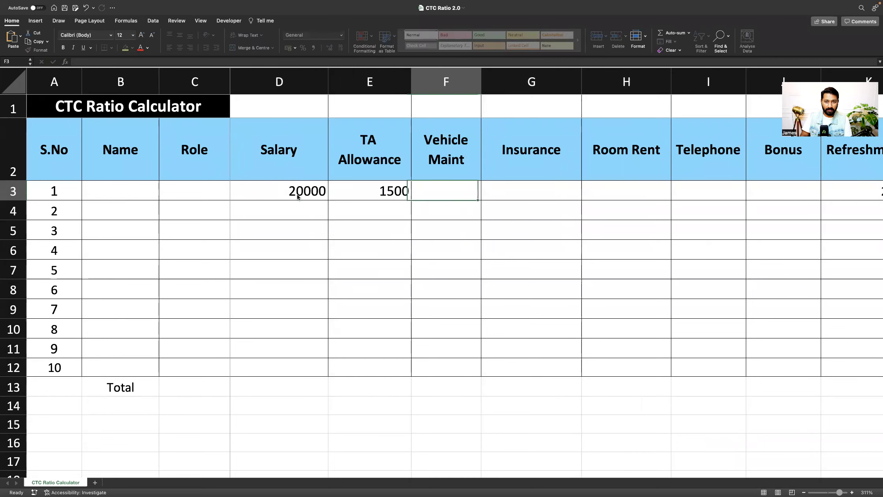
Step: Enter 500 for Vehicle Maint and the formula =5000/12 for Insurance in the row of serial number 1
{"action": "type", "text": "6"}
{"action": "key", "text": "BackSpace"}
{"action": "type", "text": "500"}
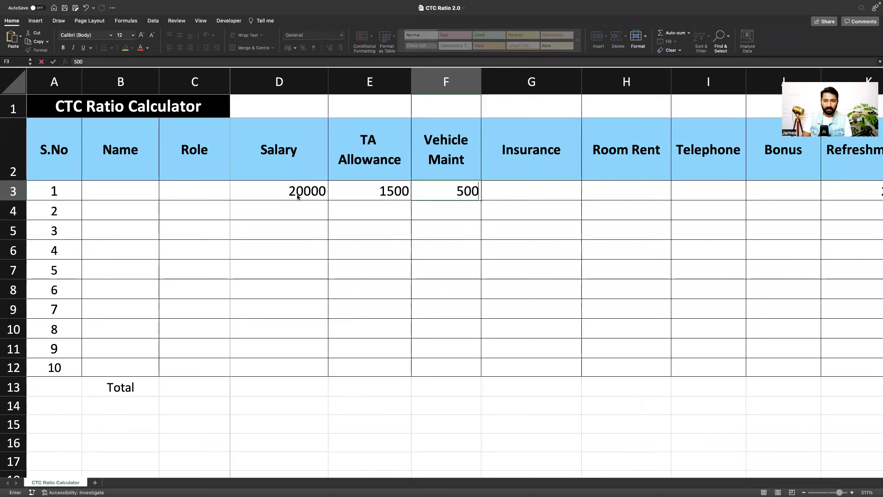
{"action": "key", "text": "Tab"}
{"action": "type", "text": "=5"}
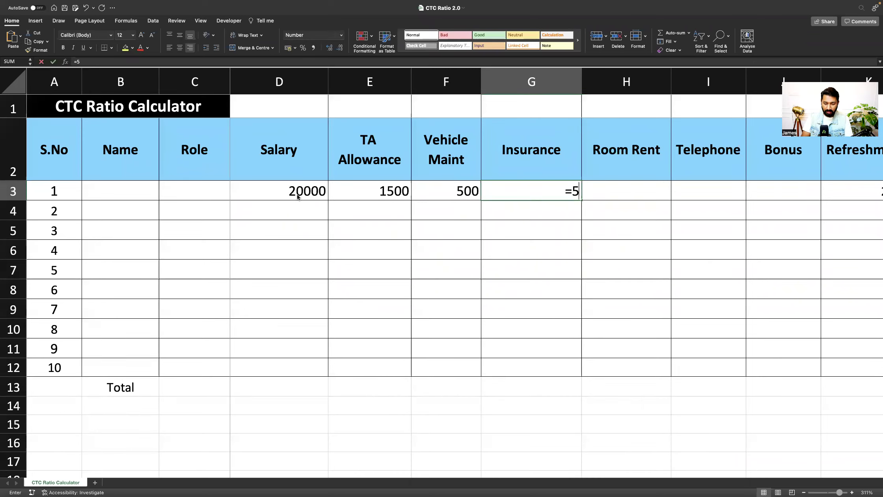
{"action": "type", "text": "000/12"}
{"action": "key", "text": "Return"}
Step: Enter 0 for Room Rent and 350 for Telephone in the row of serial number 1
{"action": "key", "text": "Up"}
{"action": "key", "text": "Right"}
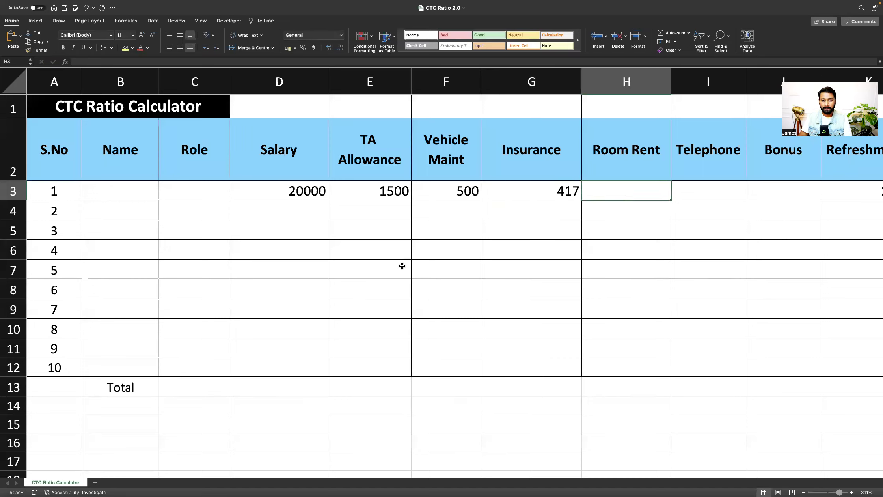
{"action": "type", "text": "0"}
{"action": "key", "text": "Right"}
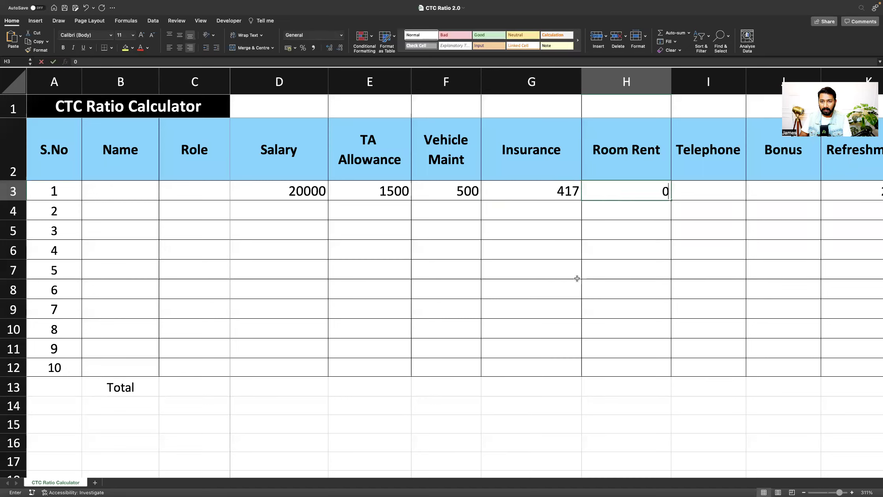
{"action": "scroll", "coordinate": [583, 282], "scroll_direction": "right", "scroll_amount": 3}
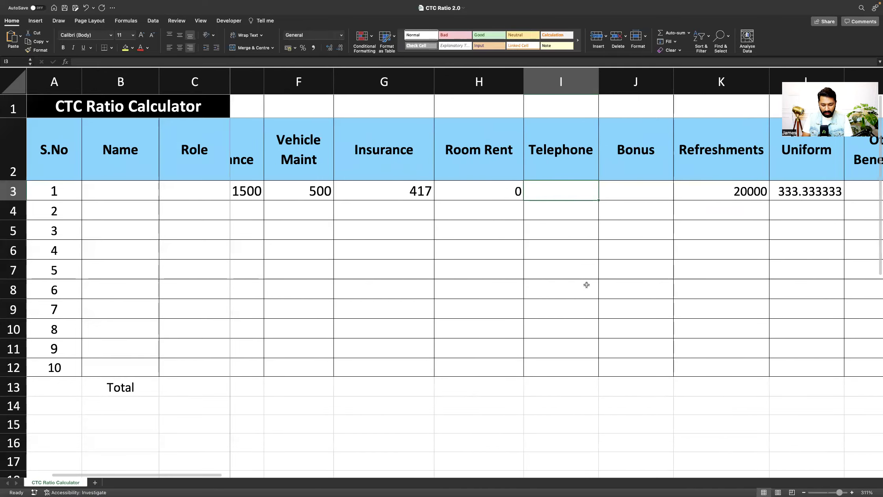
{"action": "type", "text": "350"}
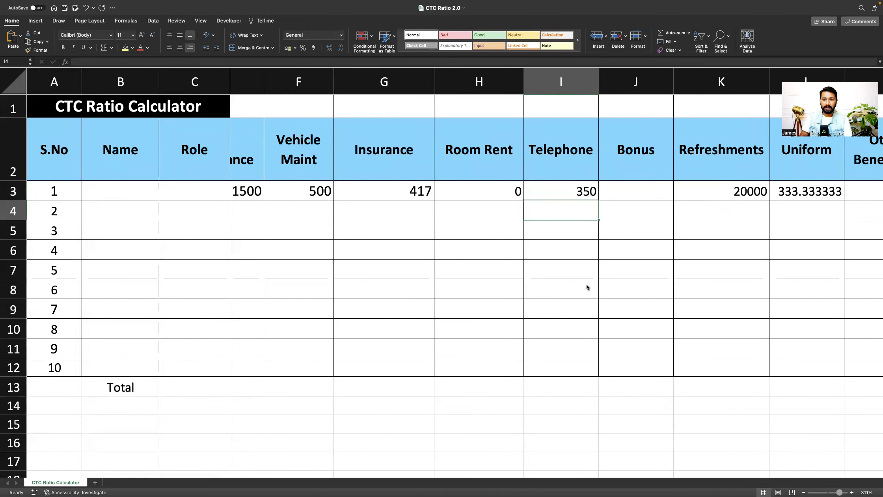
Step: Set the Bonus for serial number 1 to the formula =20000/12
{"action": "key", "text": "Right"}
{"action": "scroll", "coordinate": [587, 283], "scroll_direction": "right", "scroll_amount": 2}
{"action": "type", "text": "="}
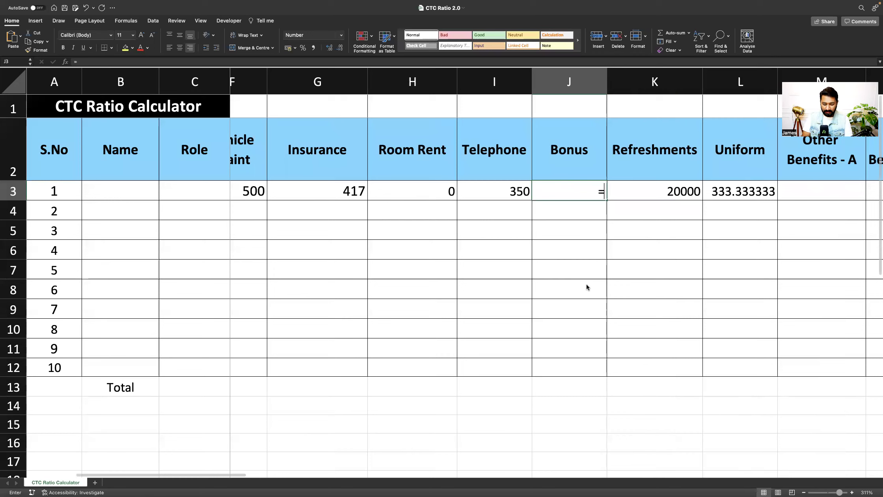
{"action": "type", "text": "20000/12"}
{"action": "key", "text": "Return"}
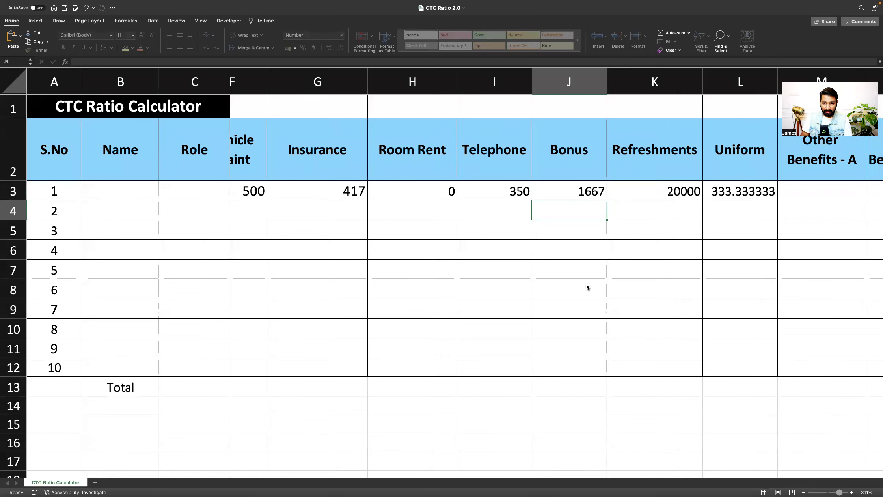
Step: Replace the Refreshments amount for serial number 1 with the formula =20*26
{"action": "key", "text": "Up"}
{"action": "key", "text": "Right"}
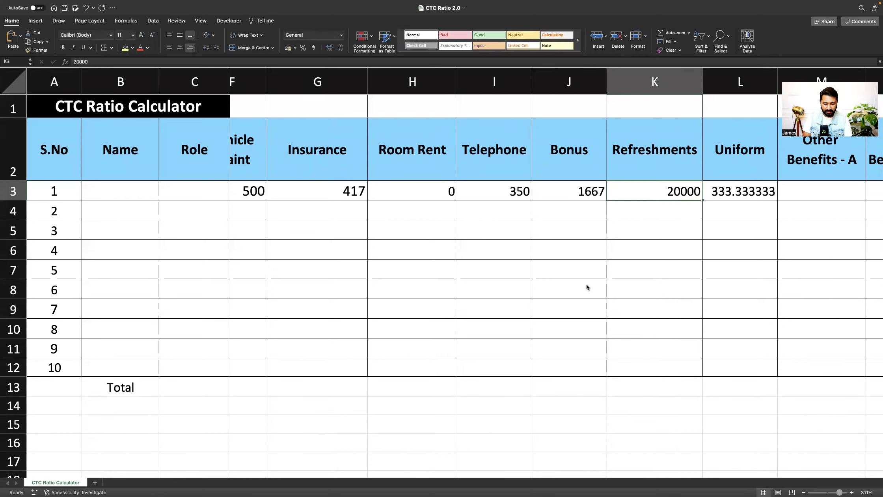
{"action": "type", "text": "=20*26"}
{"action": "key", "text": "Return"}
{"action": "key", "text": "Up"}
{"action": "scroll", "coordinate": [569, 287], "scroll_direction": "right", "scroll_amount": 3}
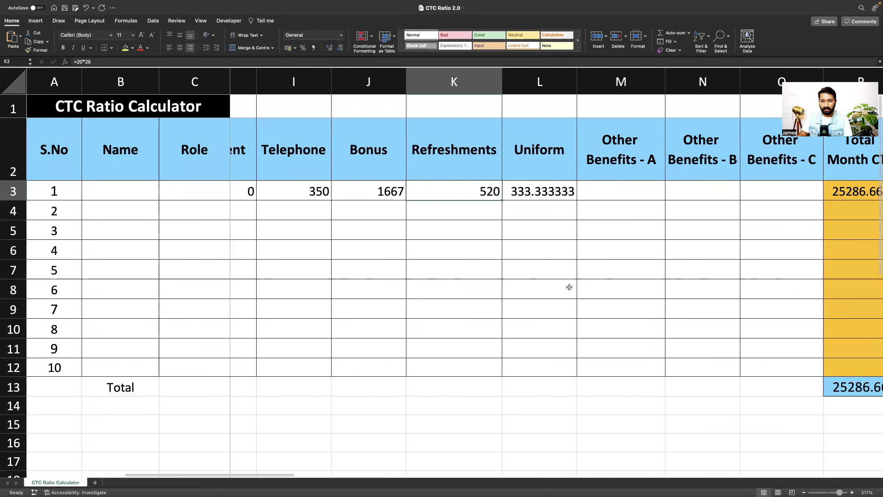
{"action": "left_click", "coordinate": [533, 192]}
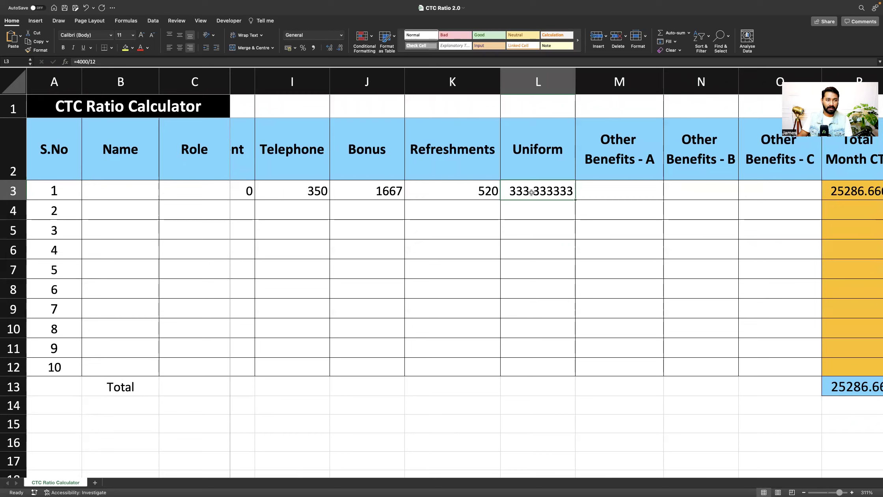
{"action": "left_click", "coordinate": [612, 188]}
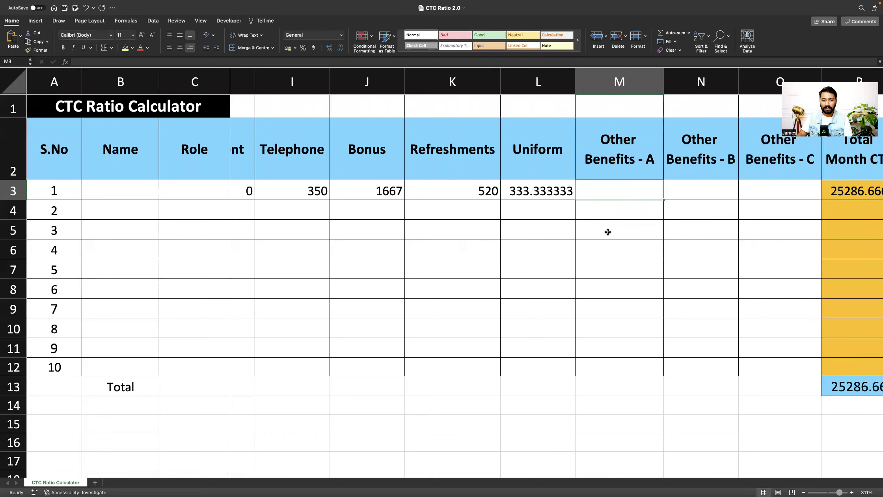
Step: Enter 500 for Other Benefits - A and 750 for Other Benefits - B in the row of serial number 1
{"action": "scroll", "coordinate": [607, 231], "scroll_direction": "right", "scroll_amount": 2}
{"action": "type", "text": "500"}
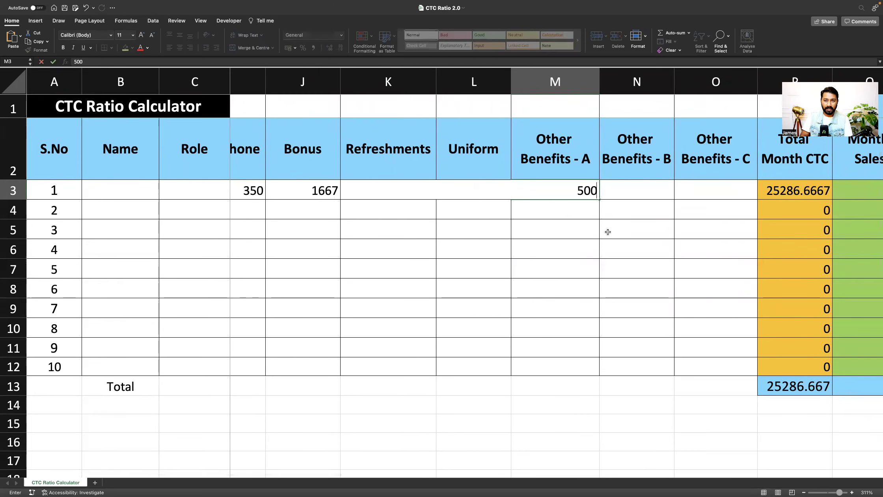
{"action": "key", "text": "Tab"}
{"action": "type", "text": "750"}
{"action": "key", "text": "Tab"}
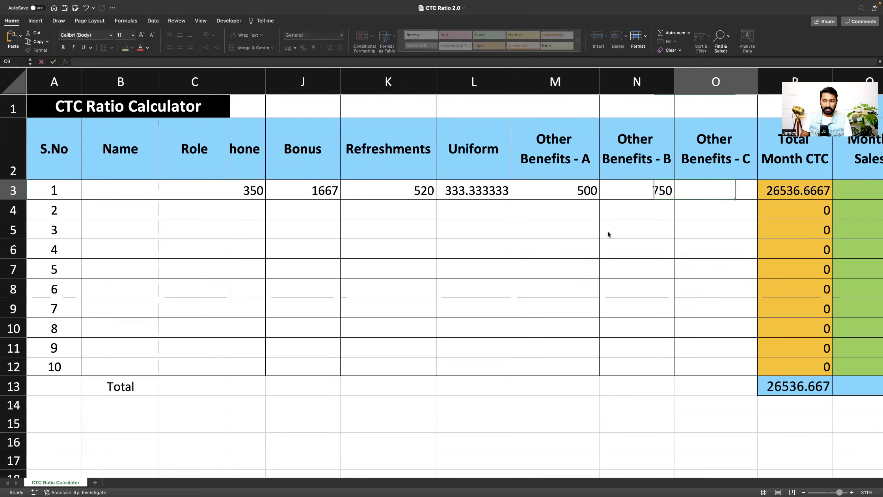
Step: Set Other Benefits - C for serial number 1 to the formula =10000/12
{"action": "type", "text": "="}
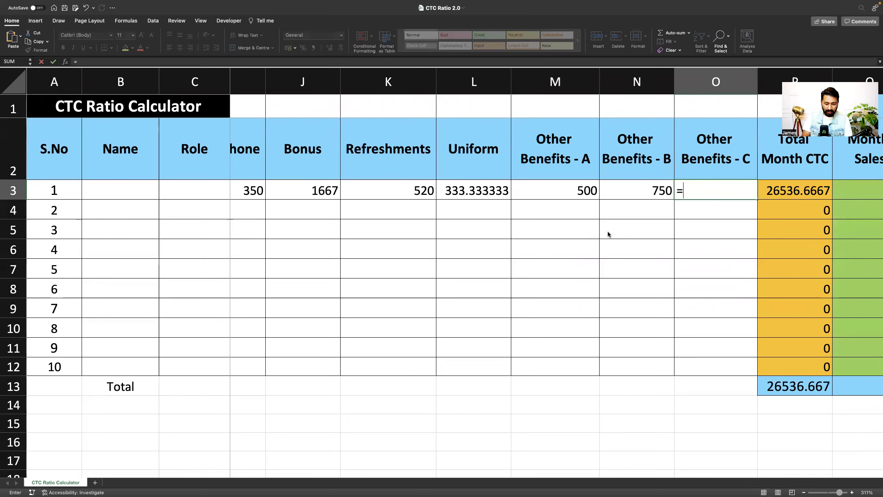
{"action": "type", "text": "10000/12"}
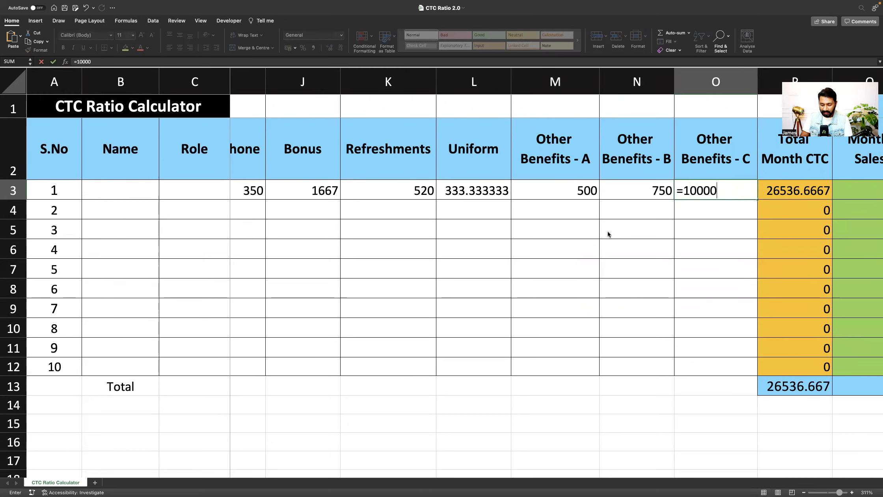
{"action": "key", "text": "Return"}
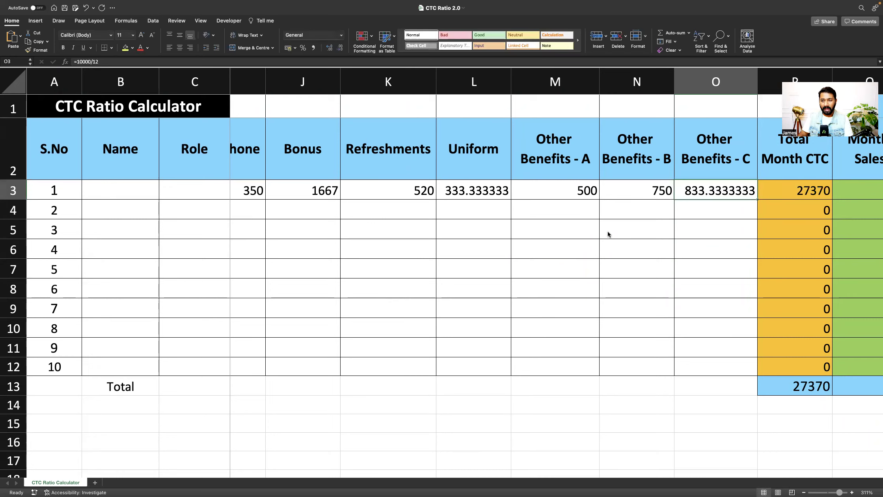
Step: Review the completed row of serial number 1 from Salary across to the Total Month CTC
{"action": "scroll", "coordinate": [608, 234], "scroll_direction": "left", "scroll_amount": 10}
{"action": "left_click", "coordinate": [292, 185]}
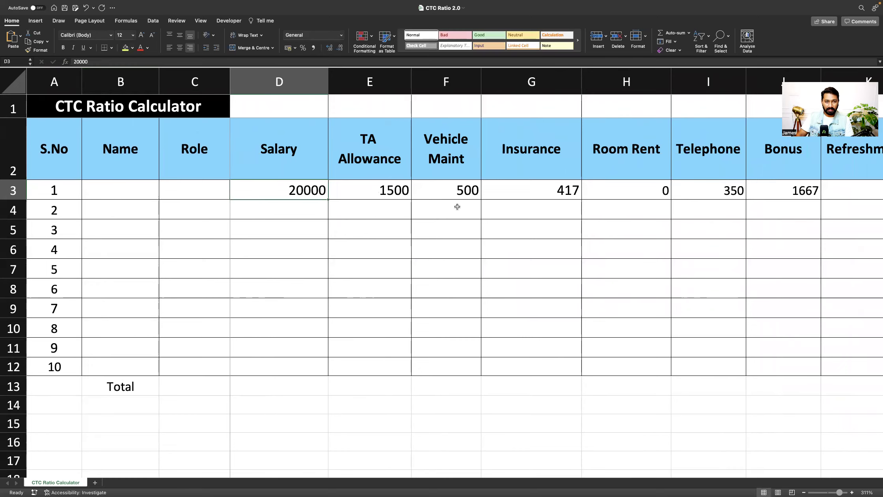
{"action": "scroll", "coordinate": [463, 207], "scroll_direction": "right", "scroll_amount": 3}
{"action": "scroll", "coordinate": [463, 207], "scroll_direction": "right", "scroll_amount": 10}
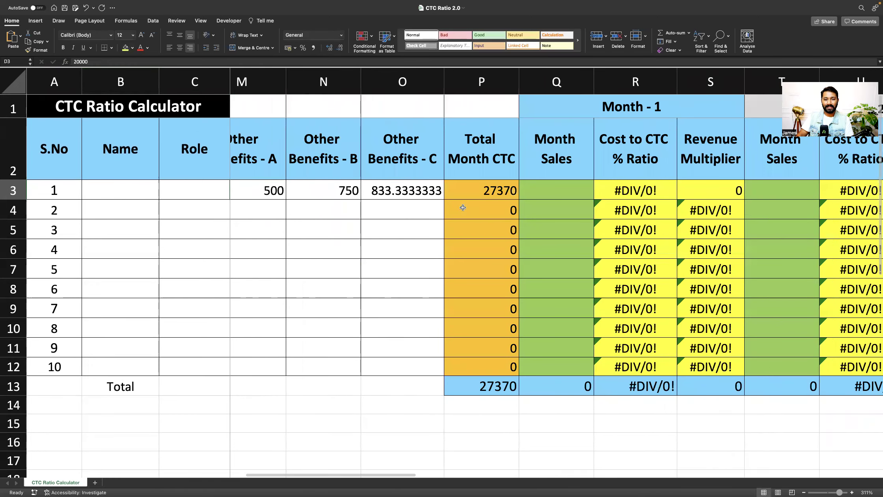
{"action": "scroll", "coordinate": [379, 191], "scroll_direction": "left", "scroll_amount": 1}
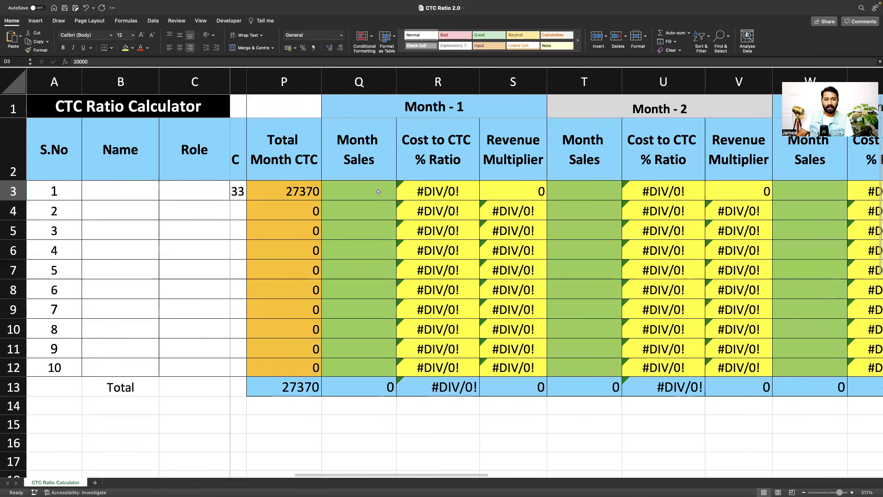
{"action": "left_click", "coordinate": [278, 192]}
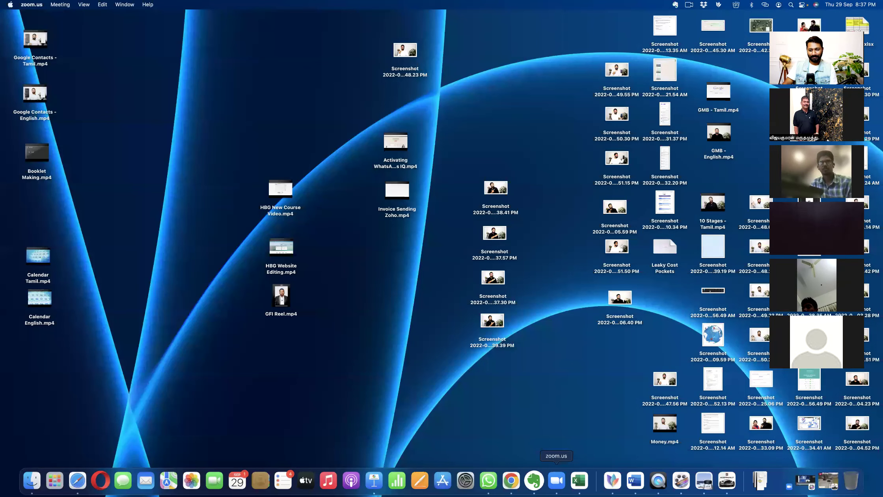
Step: Return to the CTC Ratio 2.0 workbook from the desktop
{"action": "key", "text": "super+Tab"}
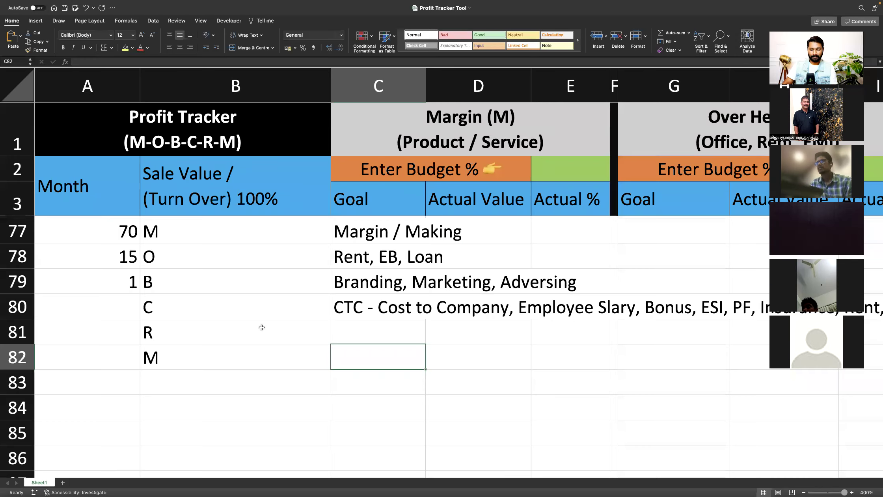
{"action": "key", "text": "ctrl+Up"}
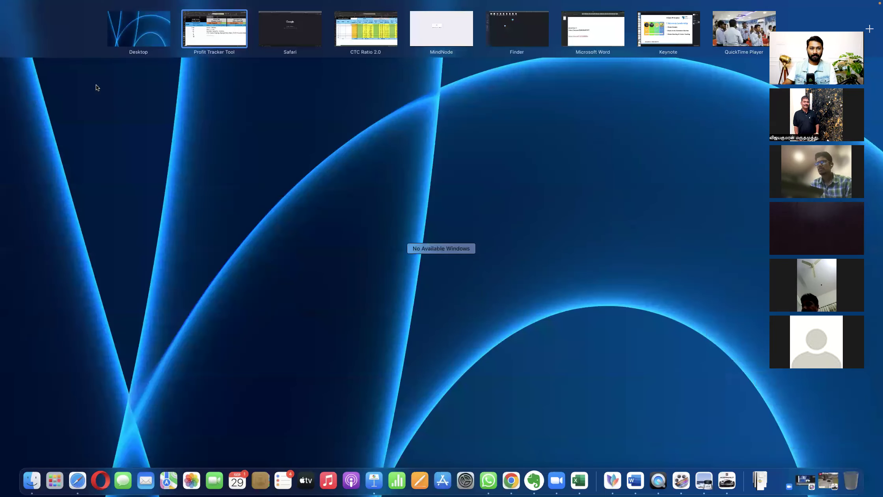
{"action": "left_click", "coordinate": [361, 31]}
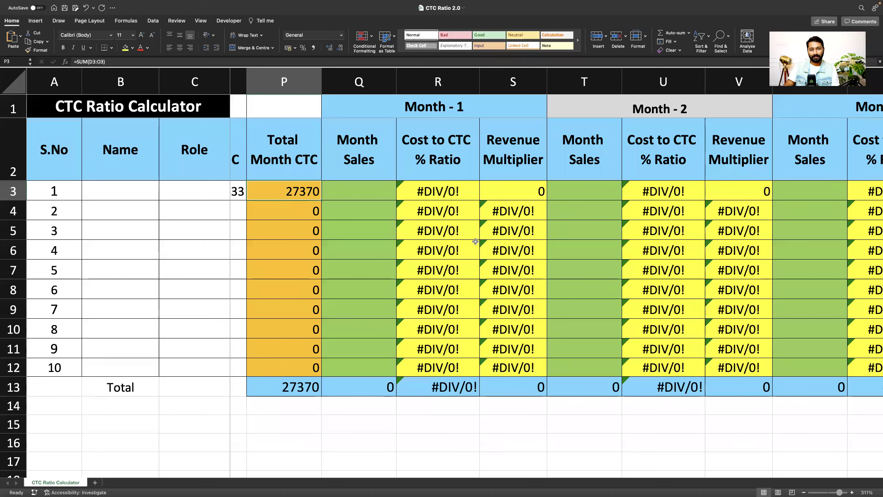
Step: Examine each cost entry for serial number 1, from Salary through the other benefits, and the Total Month CTC formula
{"action": "scroll", "coordinate": [479, 238], "scroll_direction": "left", "scroll_amount": 4}
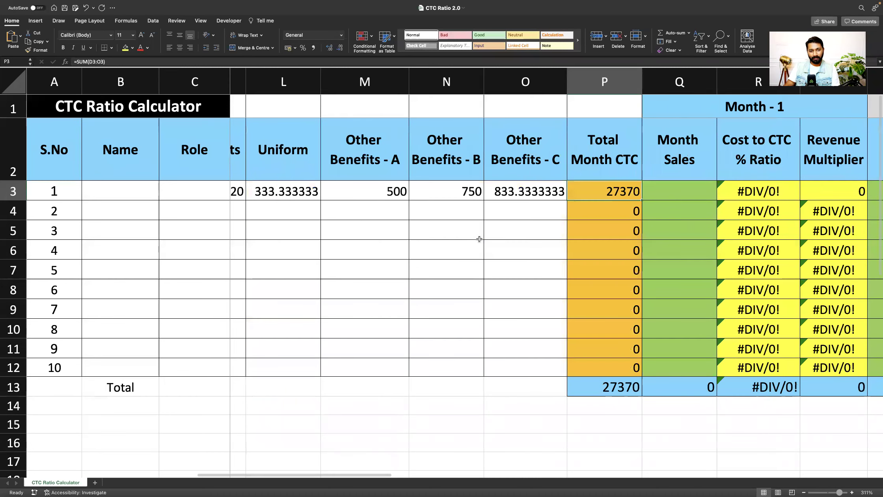
{"action": "scroll", "coordinate": [277, 193], "scroll_direction": "left", "scroll_amount": 5}
{"action": "left_click", "coordinate": [278, 193]}
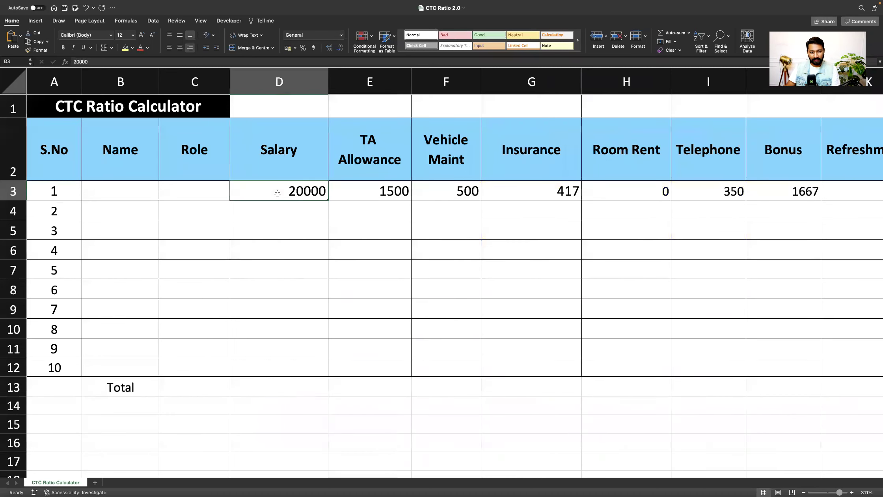
{"action": "left_click", "coordinate": [359, 192]}
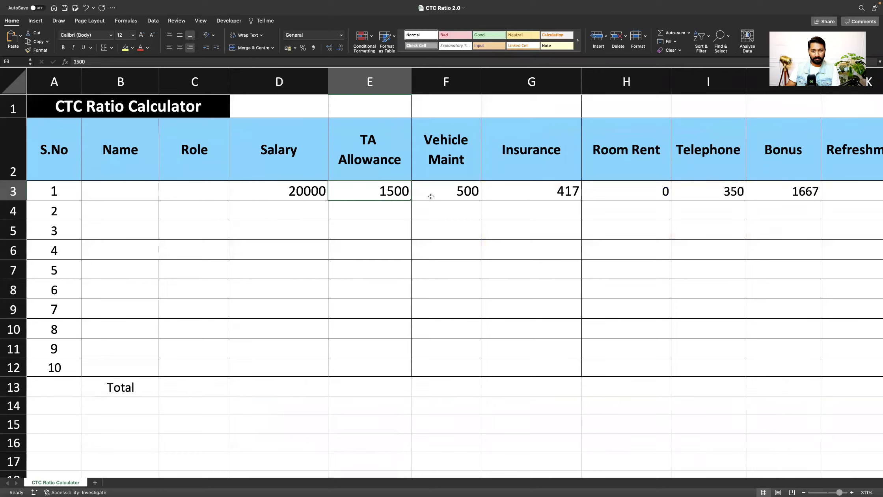
{"action": "left_click", "coordinate": [449, 192]}
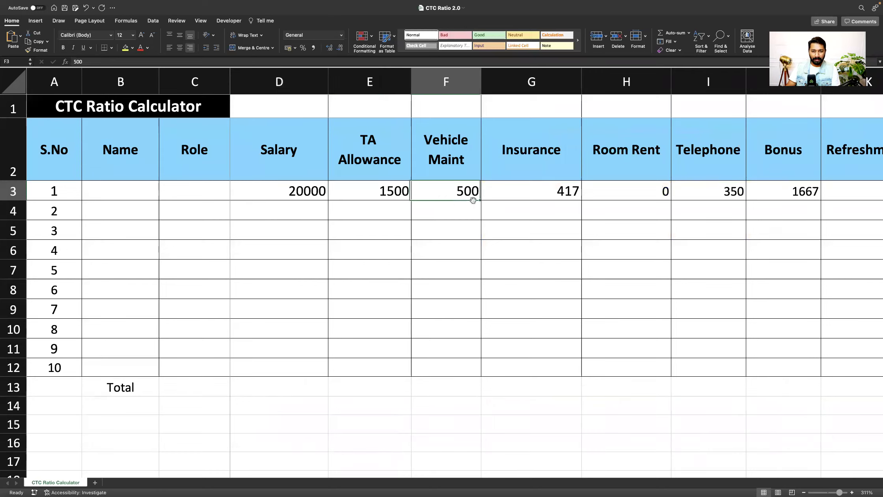
{"action": "left_click", "coordinate": [548, 191]}
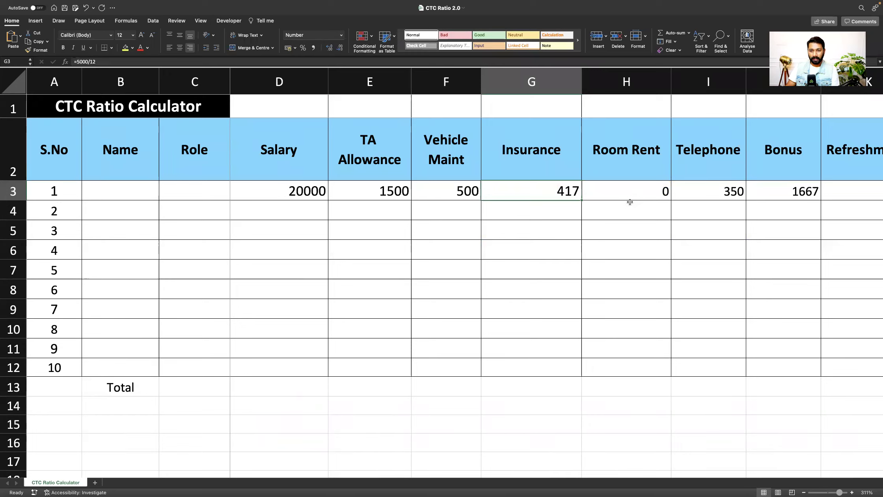
{"action": "key", "text": "Right"}
{"action": "scroll", "coordinate": [684, 229], "scroll_direction": "right", "scroll_amount": 2}
{"action": "scroll", "coordinate": [564, 190], "scroll_direction": "right", "scroll_amount": 5}
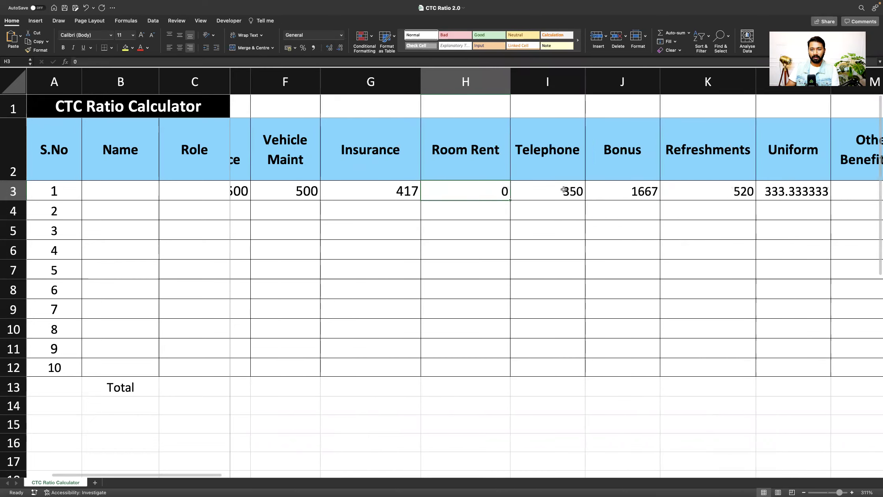
{"action": "key", "text": "Right"}
{"action": "key", "text": "Right"}
{"action": "scroll", "coordinate": [609, 191], "scroll_direction": "right", "scroll_amount": 6}
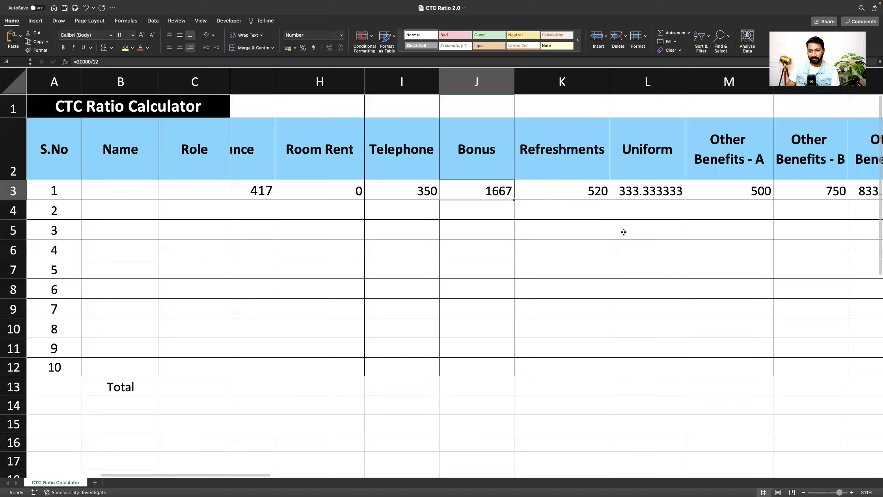
{"action": "left_click", "coordinate": [636, 198]}
{"action": "scroll", "coordinate": [636, 198], "scroll_direction": "right", "scroll_amount": 10}
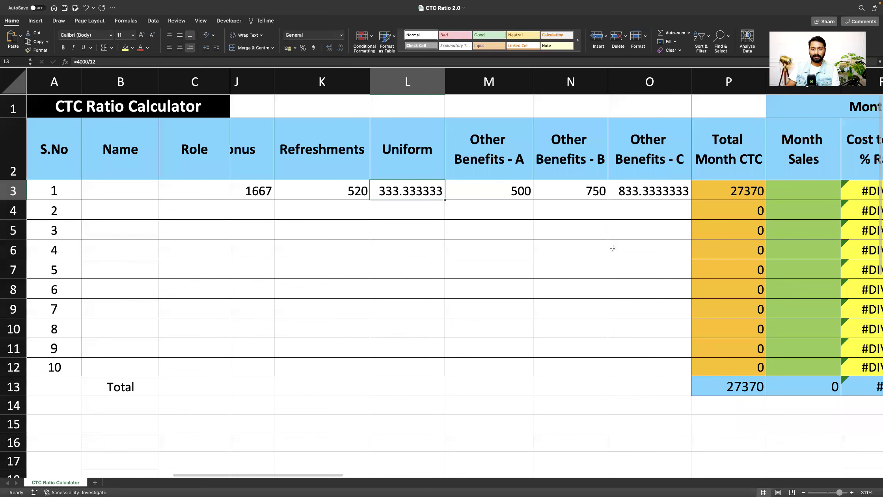
{"action": "scroll", "coordinate": [611, 247], "scroll_direction": "right", "scroll_amount": 8}
{"action": "left_click", "coordinate": [557, 190]}
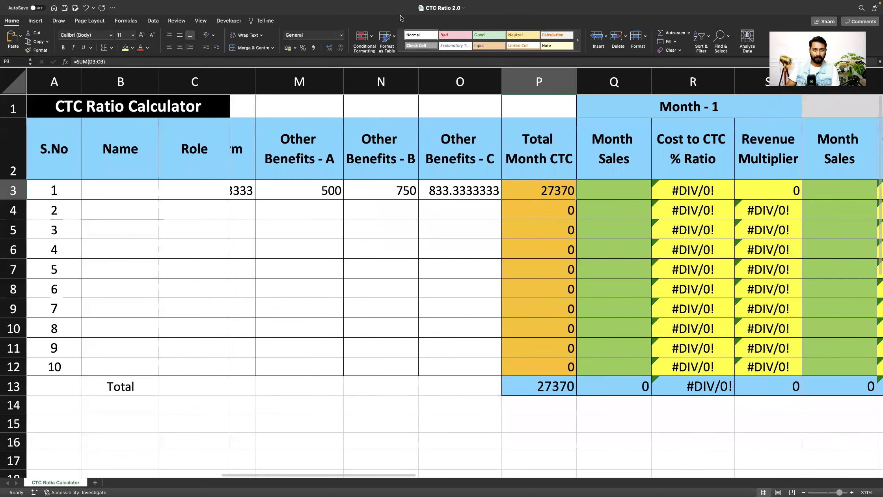
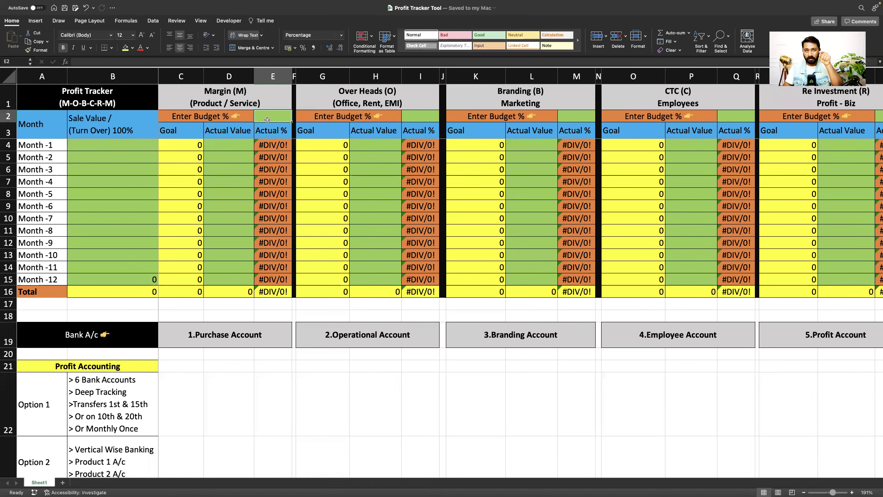
Step: Enter budget percentages in the profit tracker: 70% for Margin, 14% for Over Heads and 1% for Branding
{"action": "type", "text": "70"}
{"action": "key", "text": "Tab"}
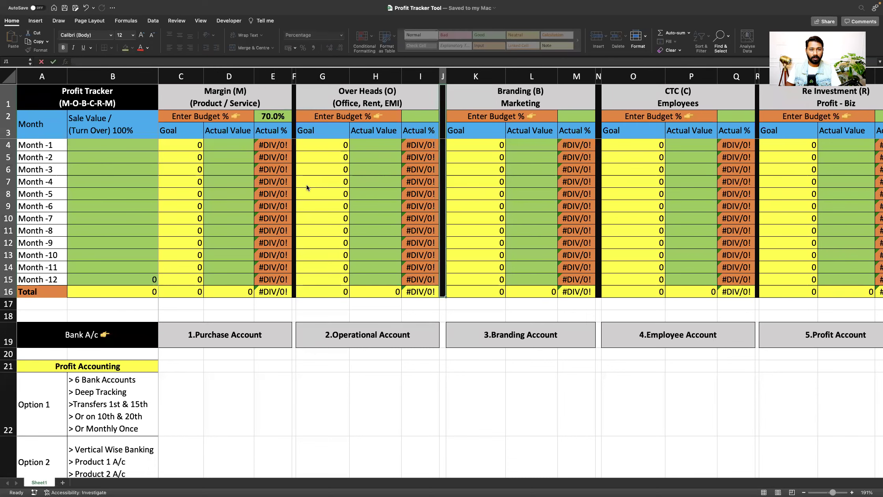
{"action": "type", "text": "14"}
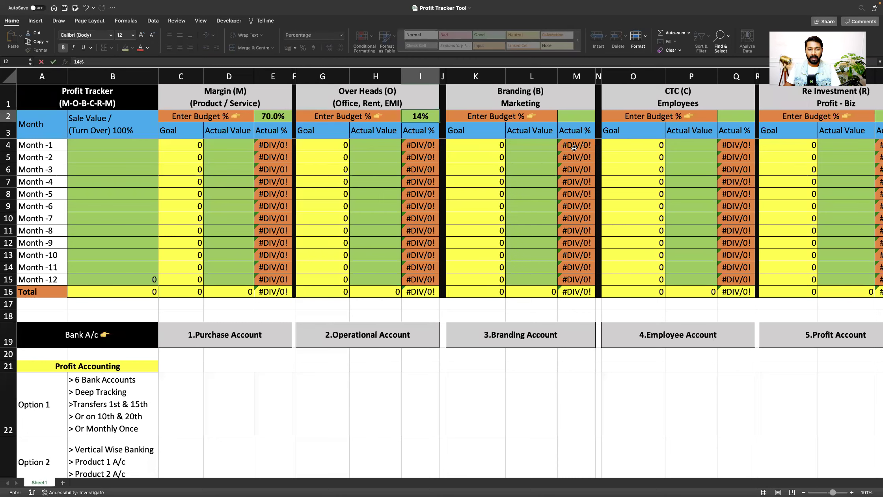
{"action": "key", "text": "Tab"}
{"action": "type", "text": "1"}
{"action": "left_click", "coordinate": [578, 394]}
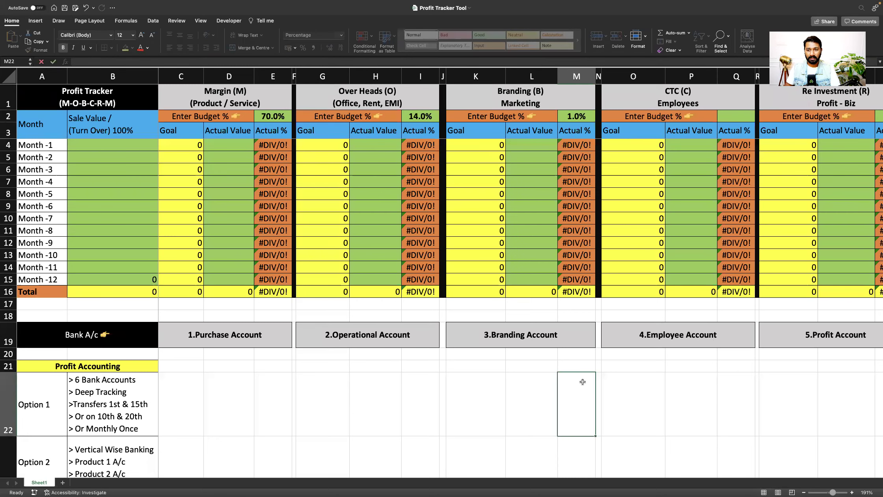
Step: Set the budget to 10% for CTC (Employees) and 4% for Re Investment
{"action": "scroll", "coordinate": [576, 381], "scroll_direction": "right", "scroll_amount": 10}
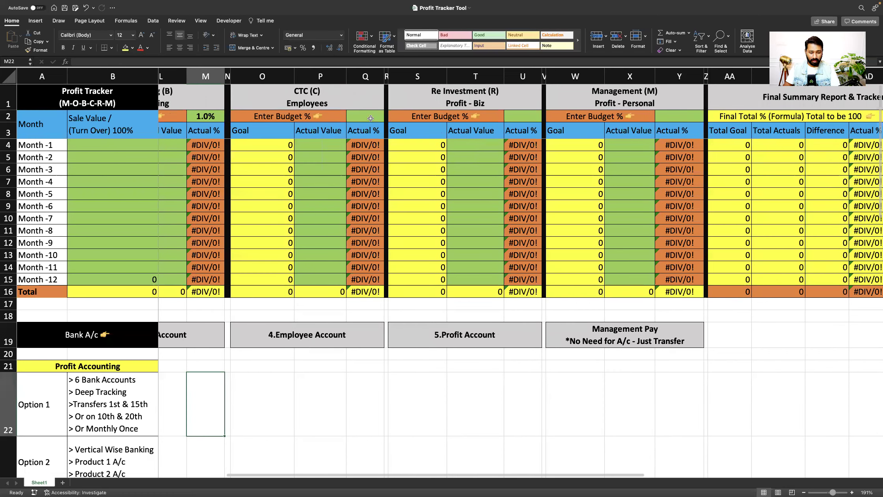
{"action": "left_click", "coordinate": [371, 119]}
{"action": "type", "text": "10"}
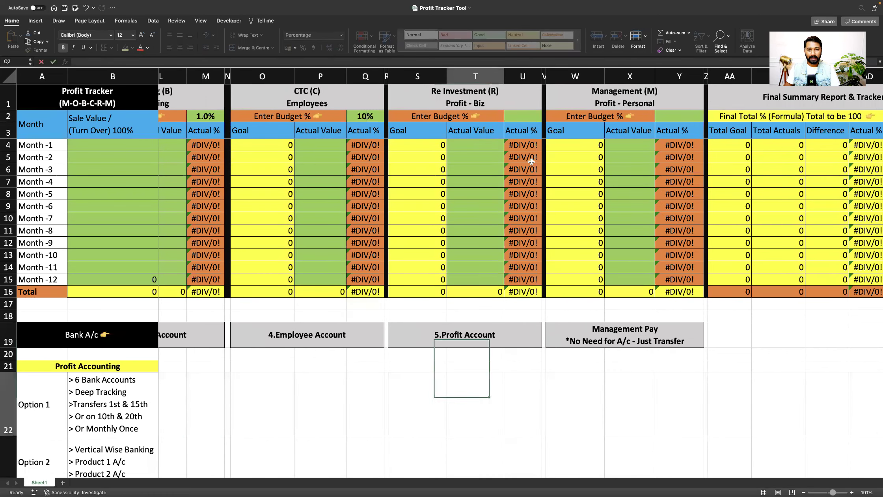
{"action": "key", "text": "Tab"}
{"action": "key", "text": "Tab"}
{"action": "key", "text": "Tab"}
{"action": "type", "text": "4"}
{"action": "key", "text": "Return"}
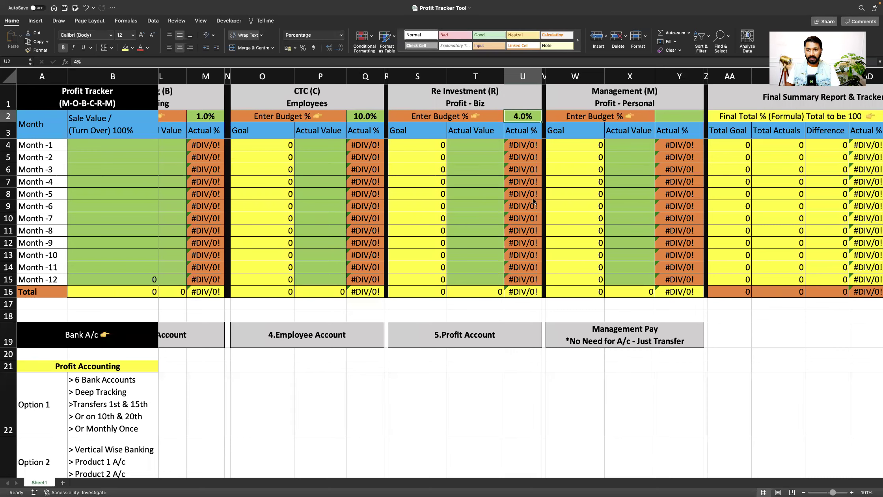
Step: Set the Management budget to 1% and check the Final Total % formula in the summary report
{"action": "key", "text": "Tab"}
{"action": "key", "text": "Tab"}
{"action": "key", "text": "Tab"}
{"action": "type", "text": "1"}
{"action": "key", "text": "Return"}
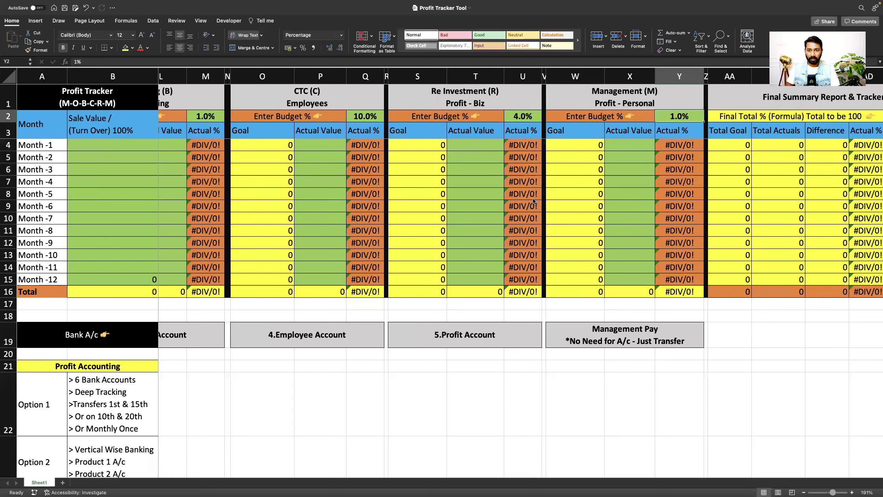
{"action": "scroll", "coordinate": [583, 210], "scroll_direction": "right", "scroll_amount": 6}
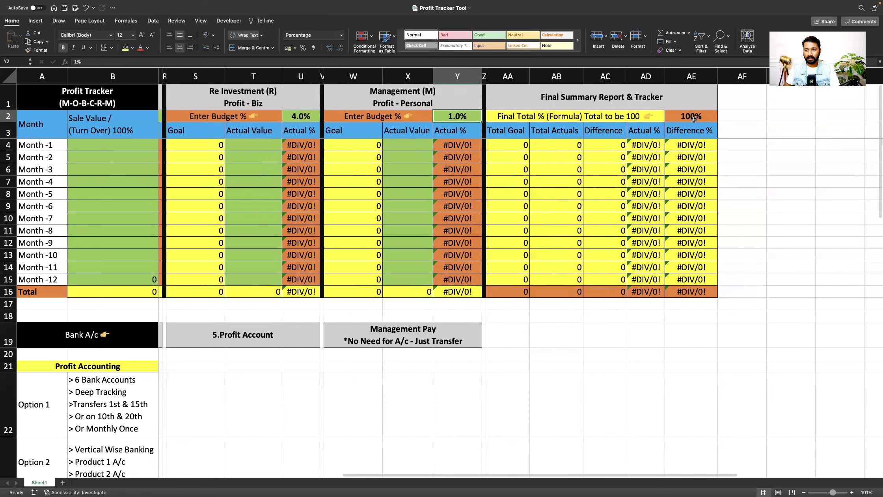
{"action": "left_click", "coordinate": [694, 119]}
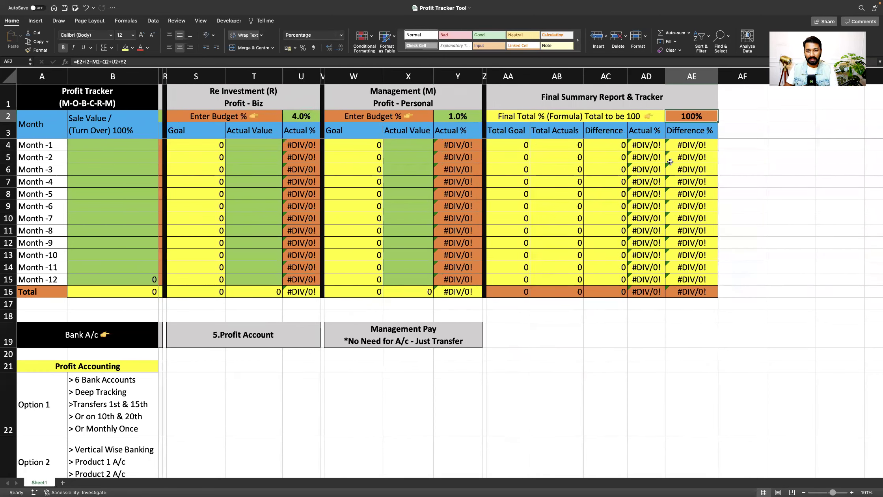
Step: Change the Re Investment budget to 5% and check its effect on the Final Total %
{"action": "scroll", "coordinate": [670, 162], "scroll_direction": "left", "scroll_amount": 5}
{"action": "left_click", "coordinate": [488, 114]}
{"action": "type", "text": "5"}
{"action": "key", "text": "Return"}
{"action": "key", "text": "Up"}
{"action": "scroll", "coordinate": [573, 138], "scroll_direction": "right", "scroll_amount": 5}
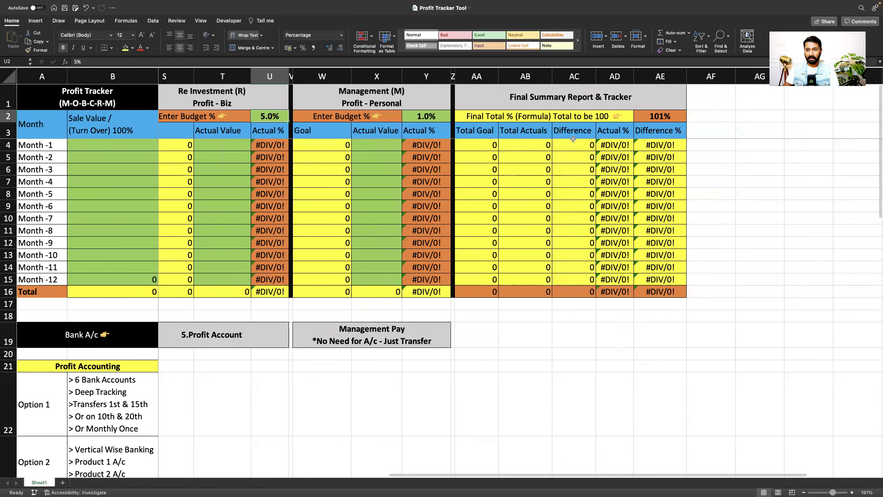
{"action": "scroll", "coordinate": [573, 139], "scroll_direction": "right", "scroll_amount": 2}
{"action": "left_click", "coordinate": [628, 116]}
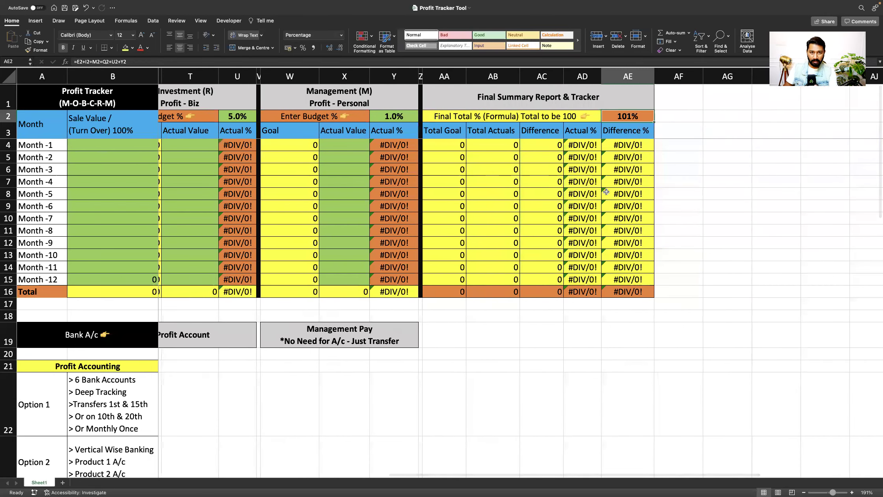
Step: Set the Re Investment budget back to 4%
{"action": "scroll", "coordinate": [606, 192], "scroll_direction": "left", "scroll_amount": 6}
{"action": "left_click", "coordinate": [420, 115]}
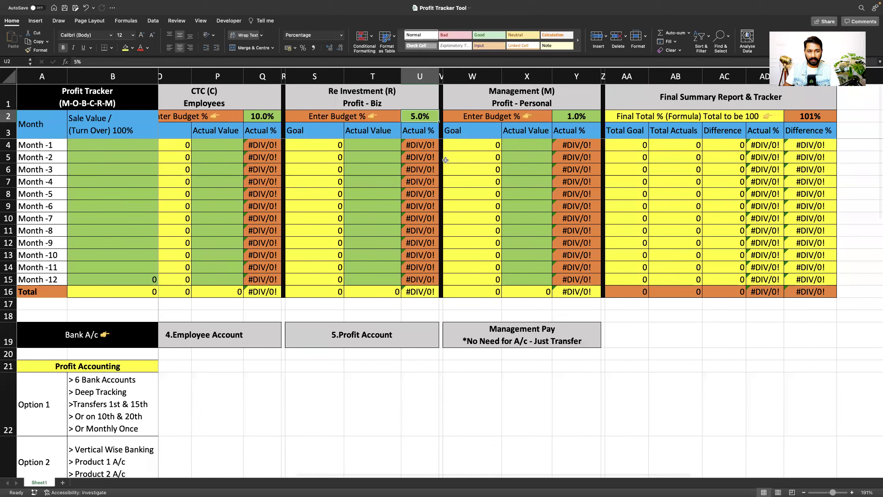
{"action": "type", "text": "4"}
{"action": "key", "text": "Return"}
{"action": "key", "text": "Up"}
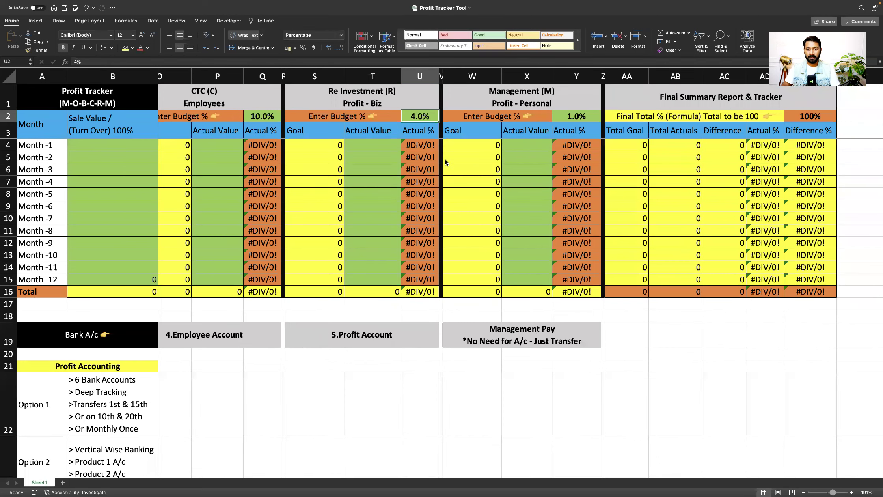
Step: Review the budget percentages of every category from Margin to Management, ending with the Final Total % formula
{"action": "scroll", "coordinate": [445, 219], "scroll_direction": "left", "scroll_amount": 6}
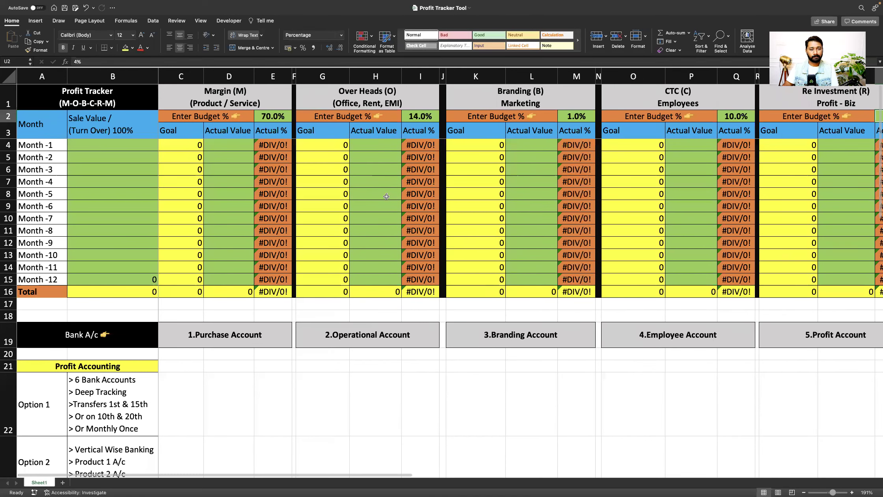
{"action": "left_click", "coordinate": [269, 116]}
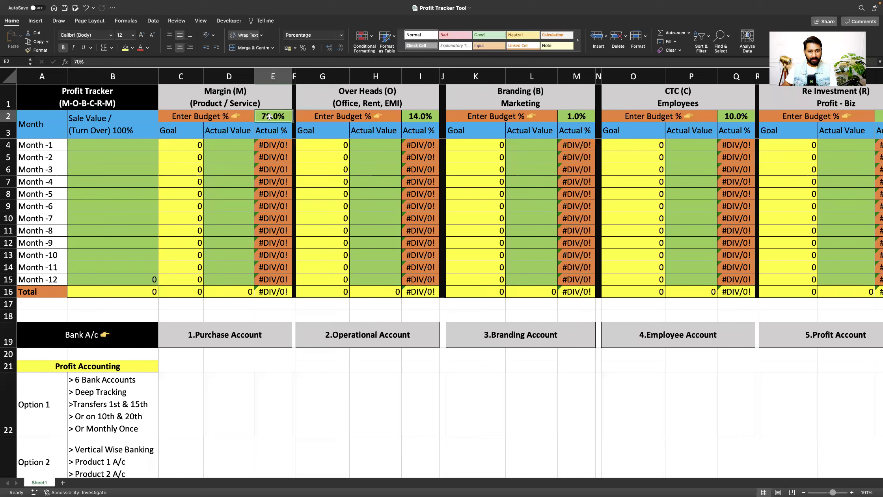
{"action": "left_click", "coordinate": [417, 117]}
{"action": "left_click", "coordinate": [568, 118]}
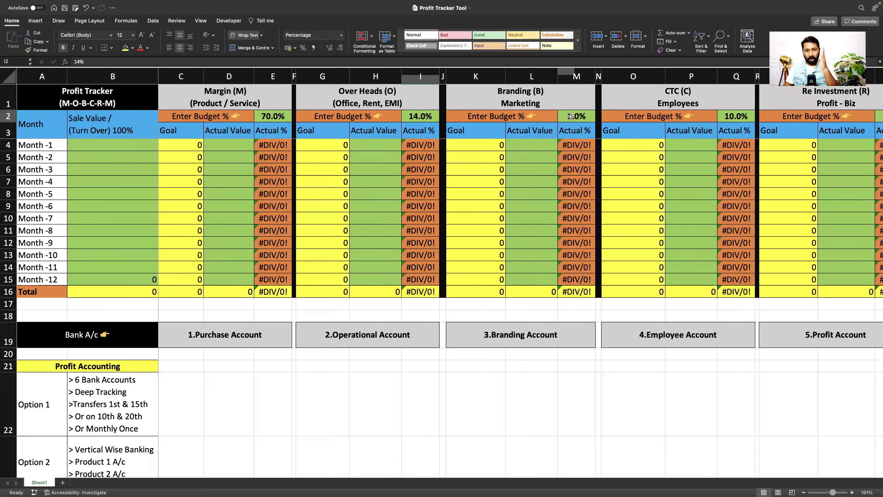
{"action": "scroll", "coordinate": [563, 173], "scroll_direction": "right", "scroll_amount": 5}
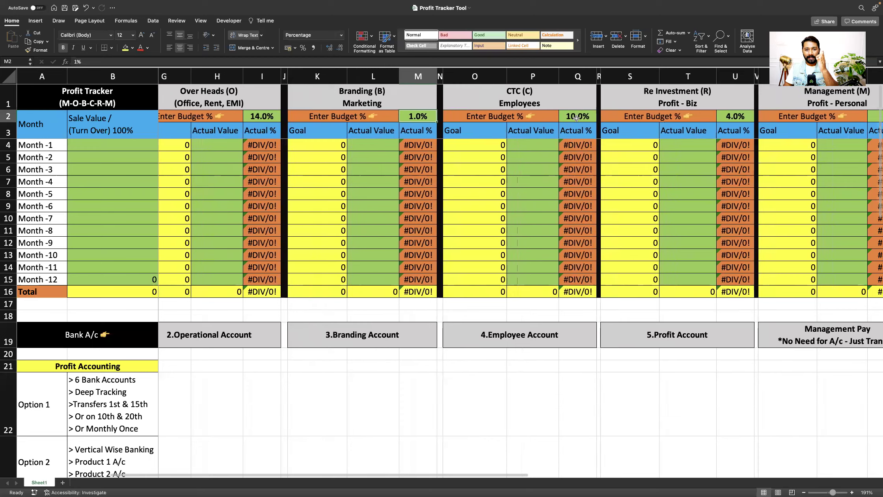
{"action": "key", "text": "Right"}
{"action": "key", "text": "Right"}
{"action": "key", "text": "Right"}
{"action": "scroll", "coordinate": [576, 157], "scroll_direction": "right", "scroll_amount": 2}
{"action": "scroll", "coordinate": [575, 157], "scroll_direction": "right", "scroll_amount": 5}
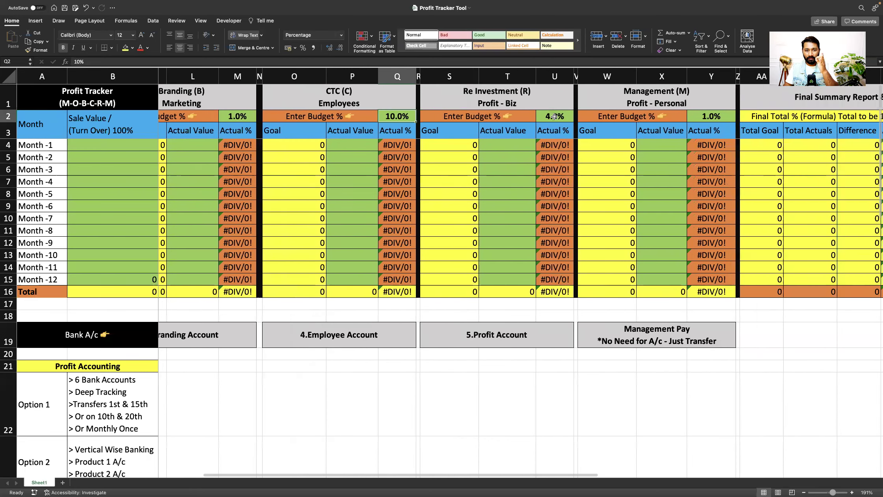
{"action": "key", "text": "Right"}
{"action": "key", "text": "Right"}
{"action": "key", "text": "Right"}
{"action": "key", "text": "Right"}
{"action": "scroll", "coordinate": [554, 147], "scroll_direction": "right", "scroll_amount": 1}
{"action": "scroll", "coordinate": [554, 147], "scroll_direction": "right", "scroll_amount": 4}
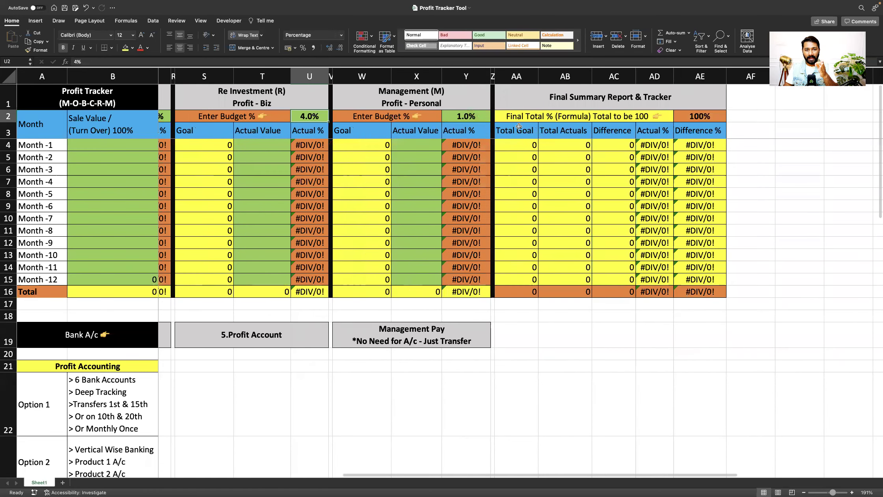
{"action": "left_click", "coordinate": [473, 116]}
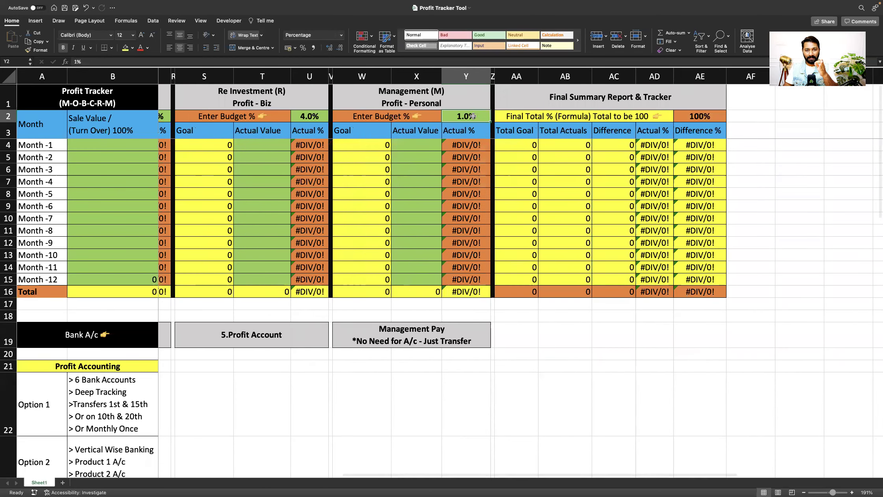
{"action": "left_click", "coordinate": [705, 116]}
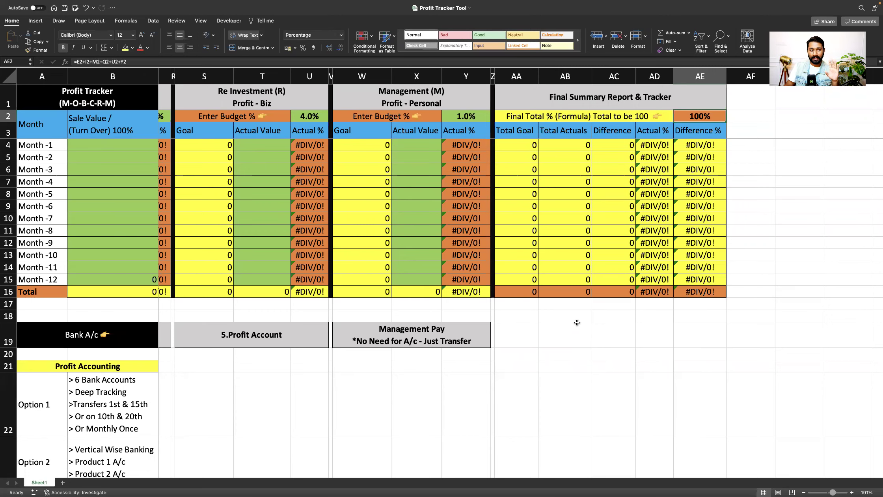
Step: Rename the first month row from Month -1 to Sep '22
{"action": "scroll", "coordinate": [578, 323], "scroll_direction": "left", "scroll_amount": 10}
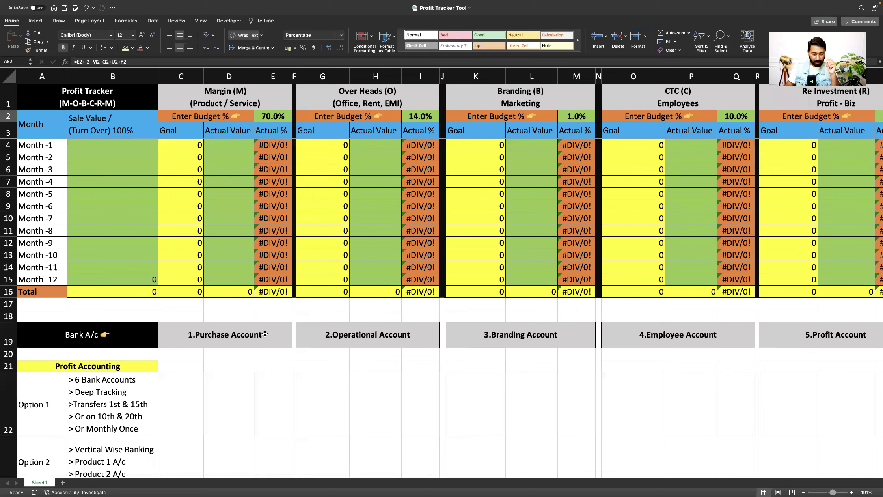
{"action": "left_click", "coordinate": [132, 146]}
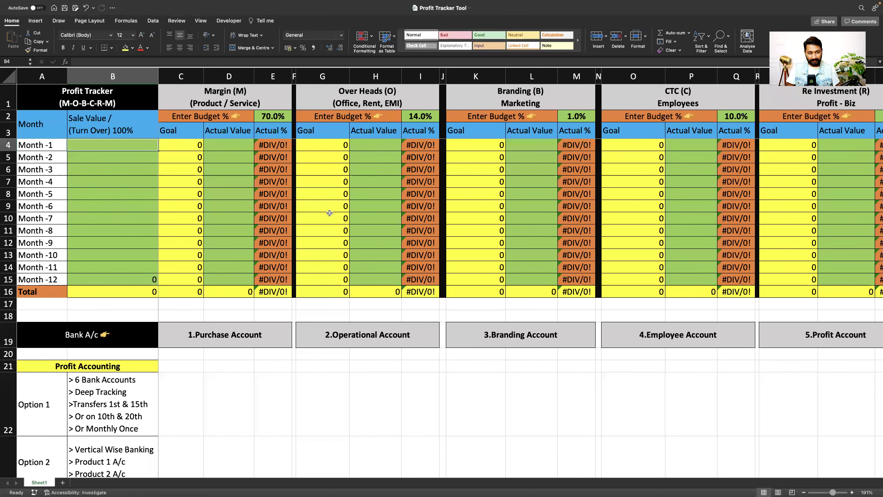
{"action": "key", "text": "Left"}
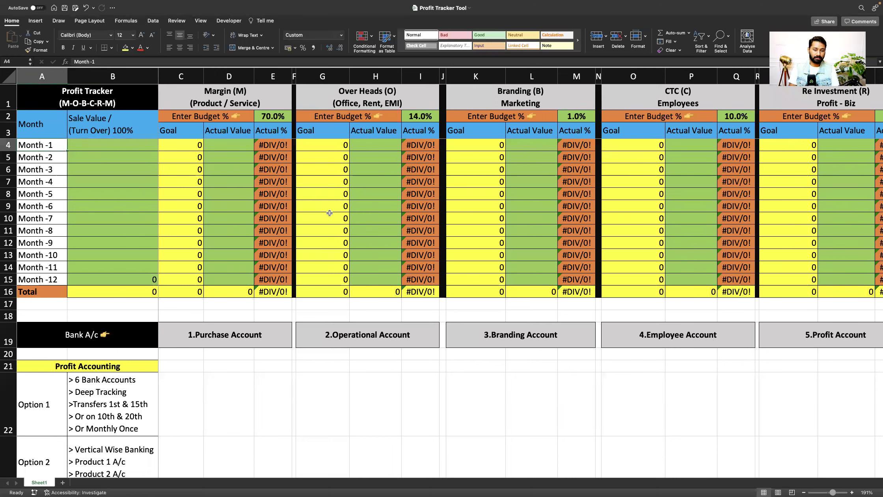
{"action": "type", "text": "Sep "}
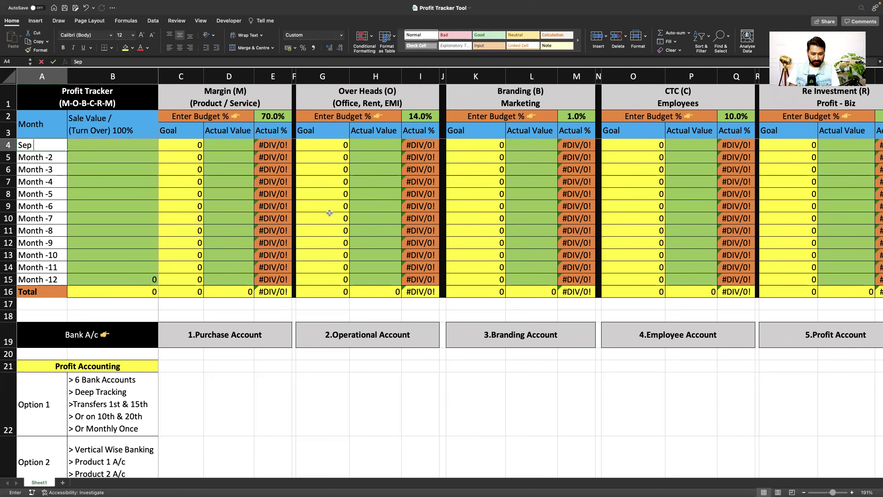
{"action": "type", "text": "'22"}
{"action": "key", "text": "Tab"}
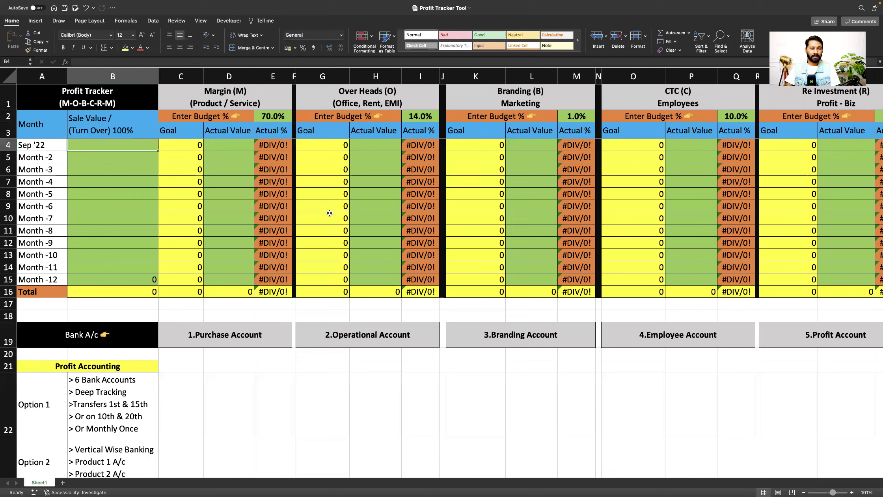
Step: Enter 4356000 as the sale value (turnover) for Sep '22
{"action": "type", "text": "43"}
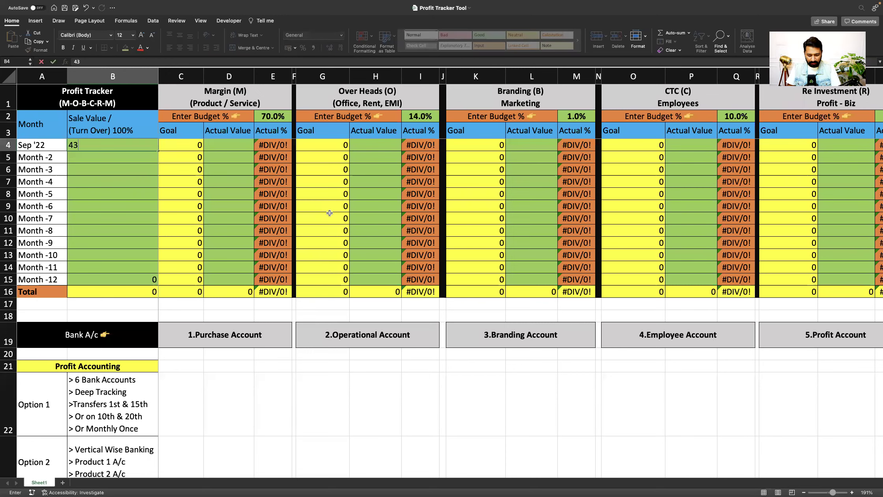
{"action": "type", "text": "56"}
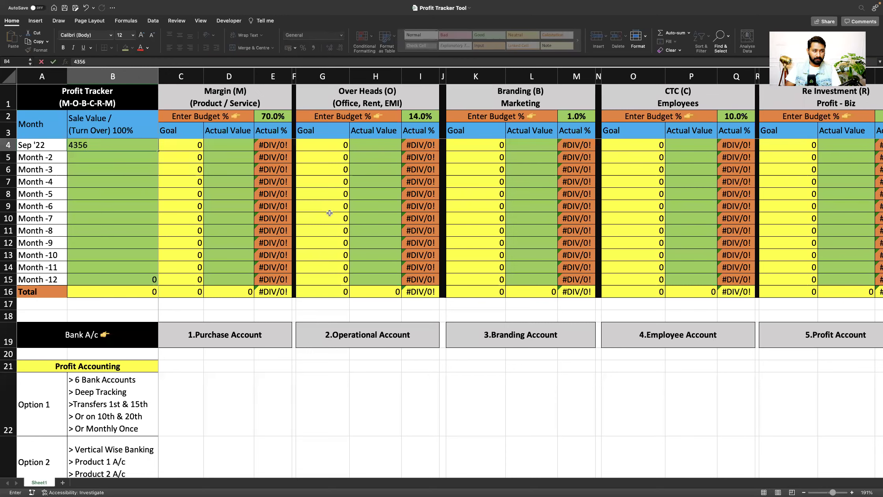
{"action": "type", "text": "000"}
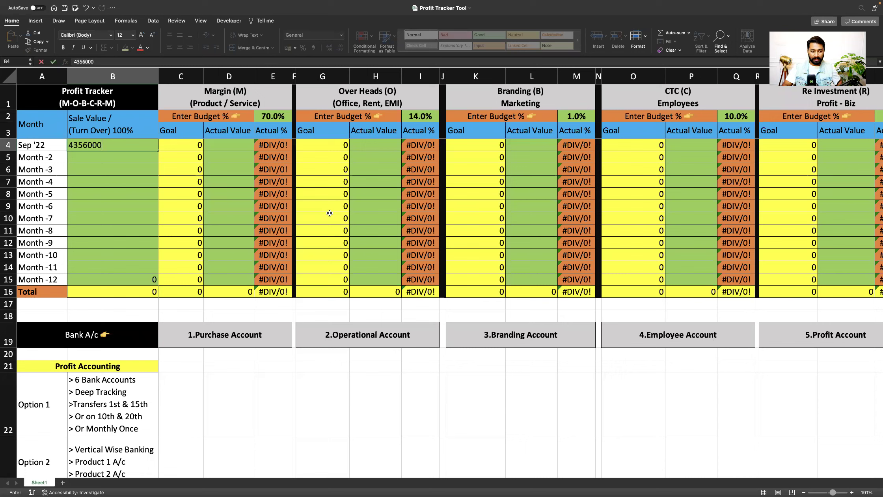
{"action": "key", "text": "Return"}
Step: Examine the Sep '22 goal formulas of each category from Margin through Management and the Total Goal
{"action": "left_click", "coordinate": [181, 145]}
{"action": "left_click", "coordinate": [301, 145]}
{"action": "left_click", "coordinate": [459, 146]}
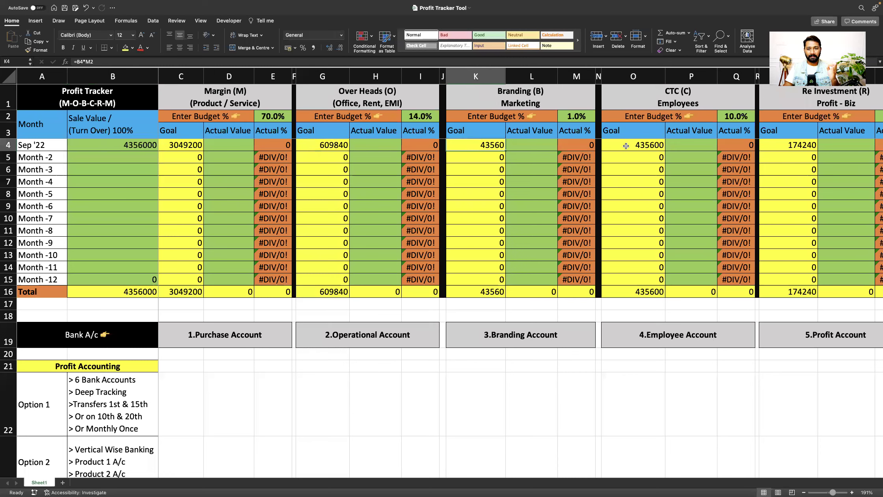
{"action": "left_click", "coordinate": [626, 146]}
{"action": "scroll", "coordinate": [607, 147], "scroll_direction": "right", "scroll_amount": 5}
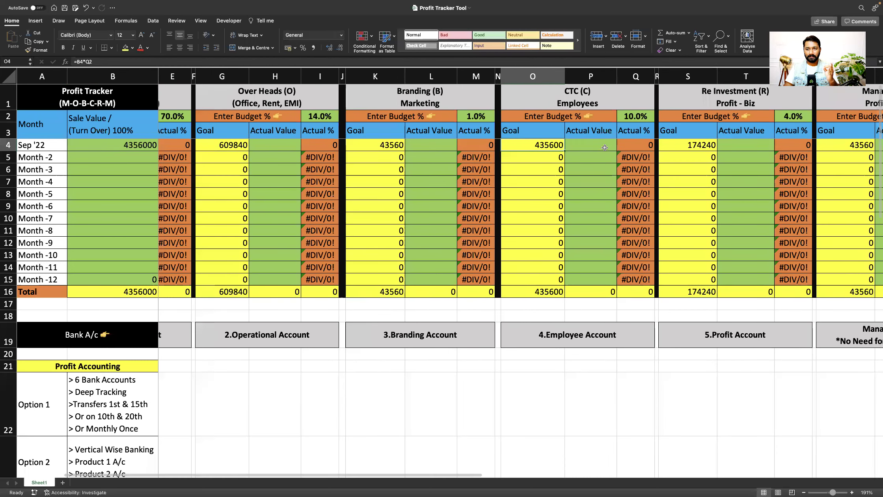
{"action": "left_click", "coordinate": [604, 147]}
{"action": "scroll", "coordinate": [604, 147], "scroll_direction": "right", "scroll_amount": 5}
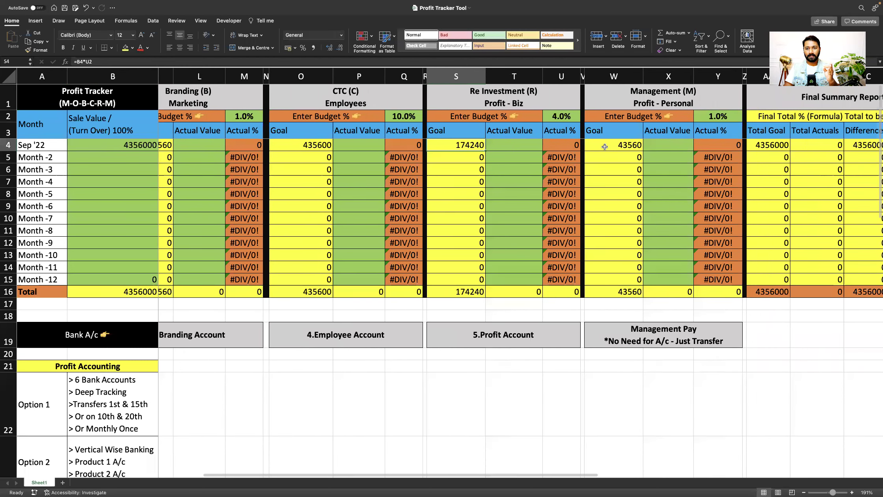
{"action": "left_click", "coordinate": [611, 146]}
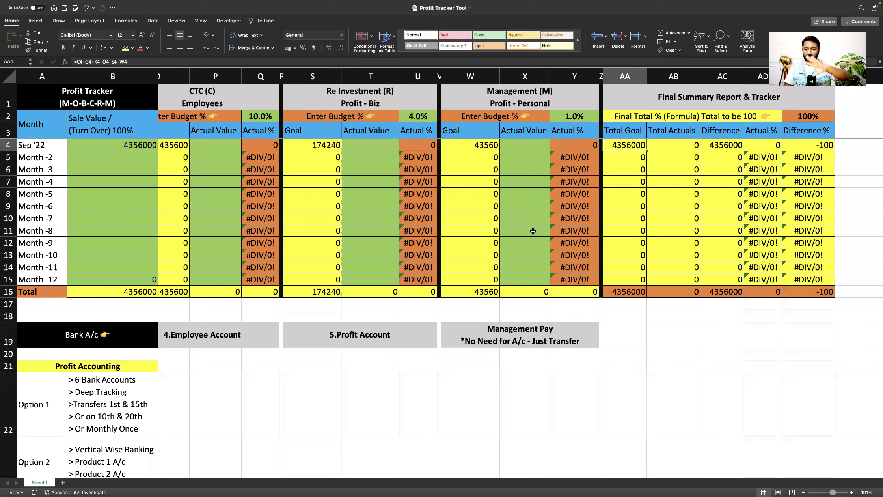
Step: Go through the Sep '22 goals again category by category, comparing them with the Total Goal in the summary report
{"action": "scroll", "coordinate": [555, 314], "scroll_direction": "left", "scroll_amount": 10}
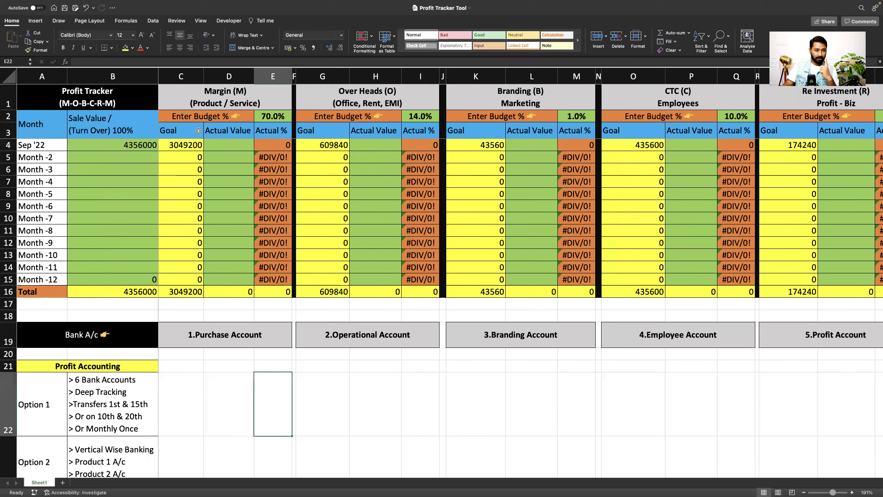
{"action": "left_click", "coordinate": [186, 145]}
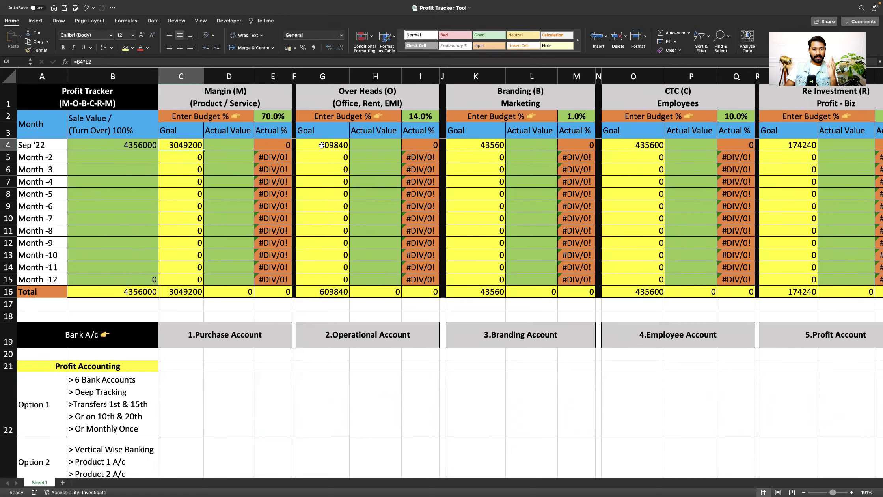
{"action": "left_click", "coordinate": [338, 145]}
{"action": "left_click", "coordinate": [471, 146]}
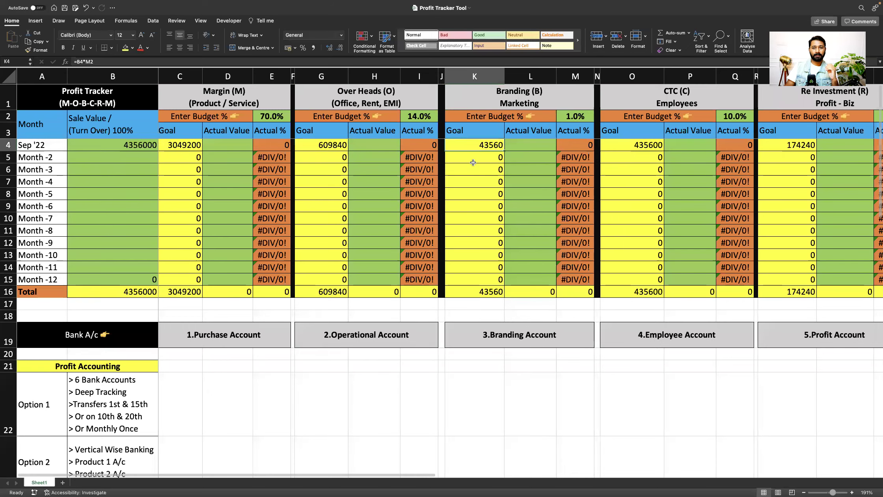
{"action": "scroll", "coordinate": [485, 176], "scroll_direction": "right", "scroll_amount": 5}
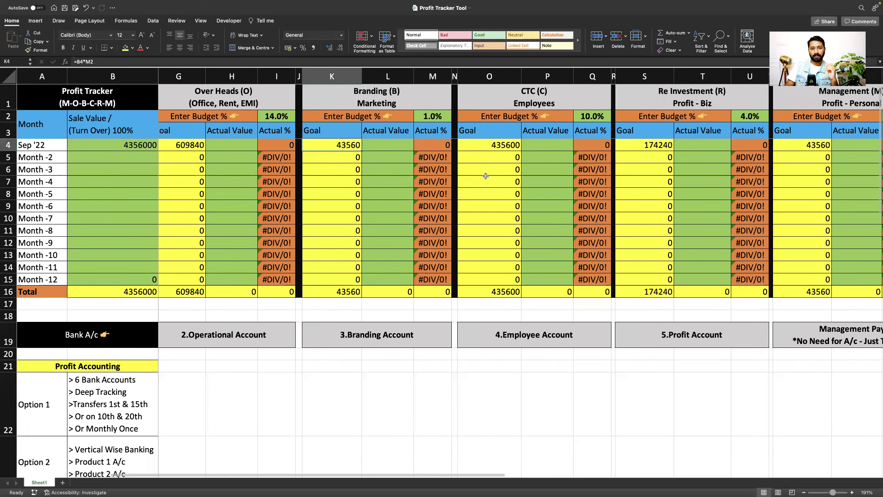
{"action": "left_click", "coordinate": [504, 147]}
{"action": "scroll", "coordinate": [504, 195], "scroll_direction": "right", "scroll_amount": 3}
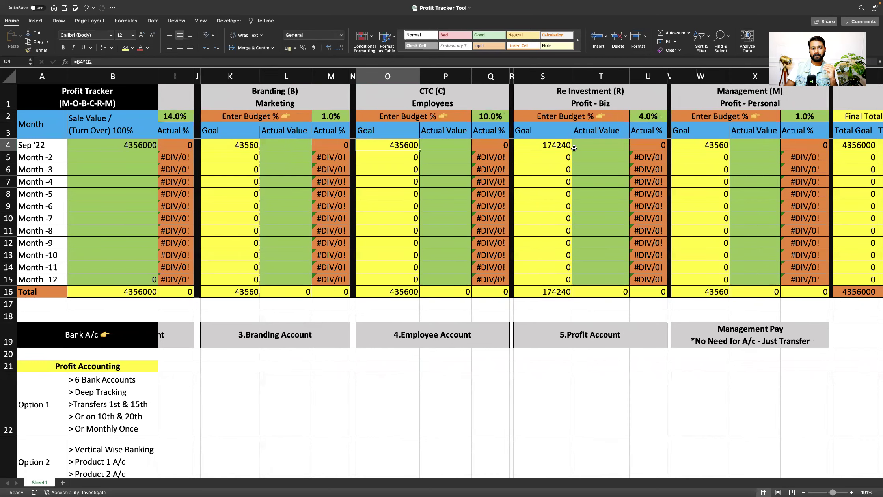
{"action": "left_click", "coordinate": [558, 145]}
{"action": "scroll", "coordinate": [564, 165], "scroll_direction": "right", "scroll_amount": 4}
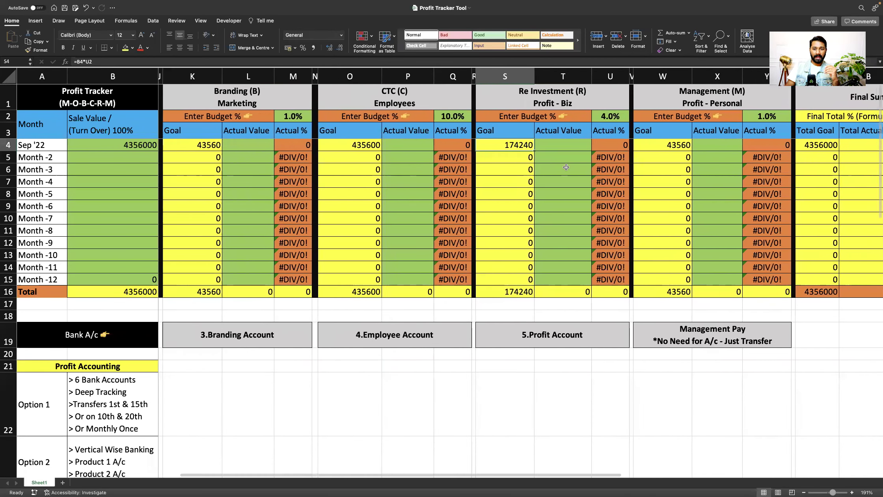
{"action": "scroll", "coordinate": [566, 167], "scroll_direction": "right", "scroll_amount": 3}
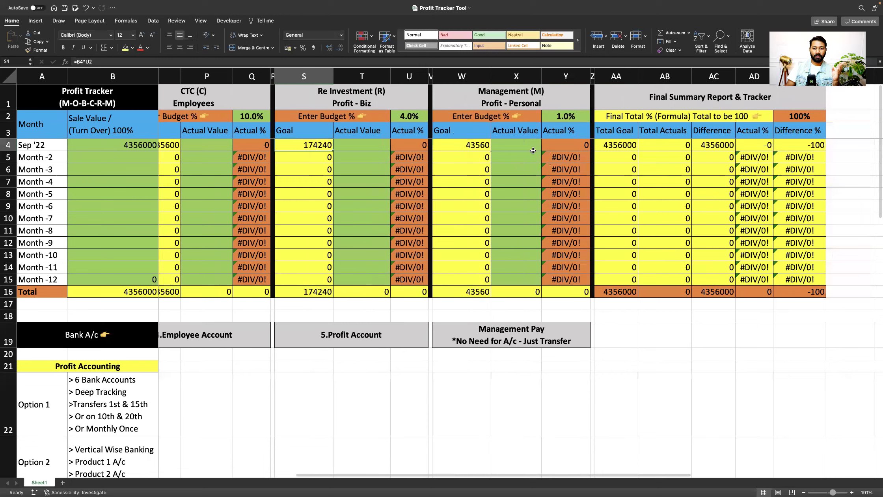
{"action": "left_click", "coordinate": [481, 145]}
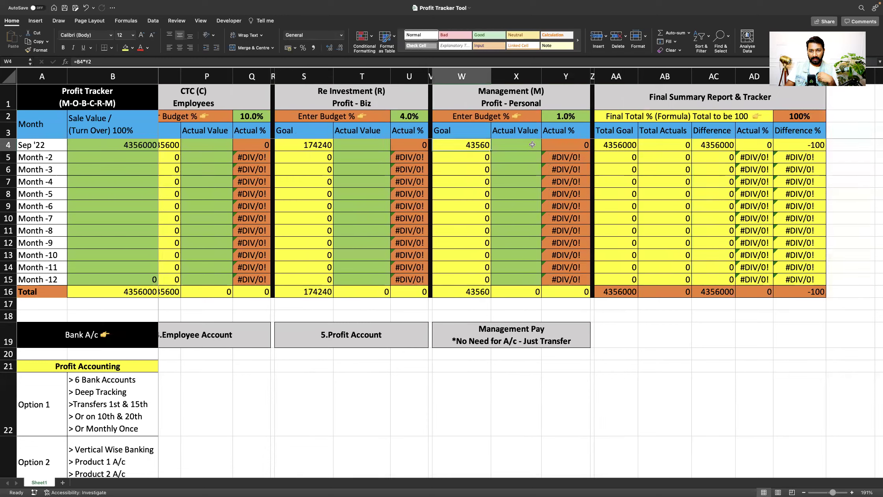
{"action": "left_click", "coordinate": [612, 146]}
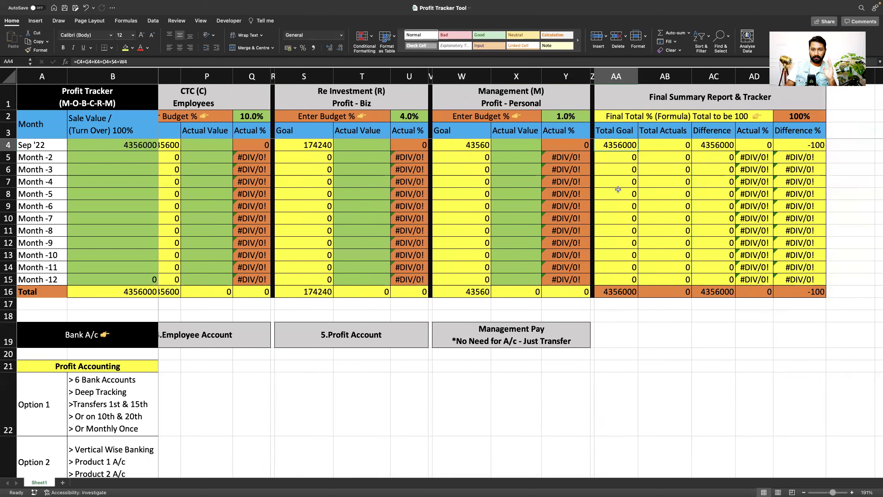
Step: Enter 3200000 as the Sep '22 actual value for Margin and check its Actual % formula
{"action": "scroll", "coordinate": [617, 178], "scroll_direction": "left", "scroll_amount": 5}
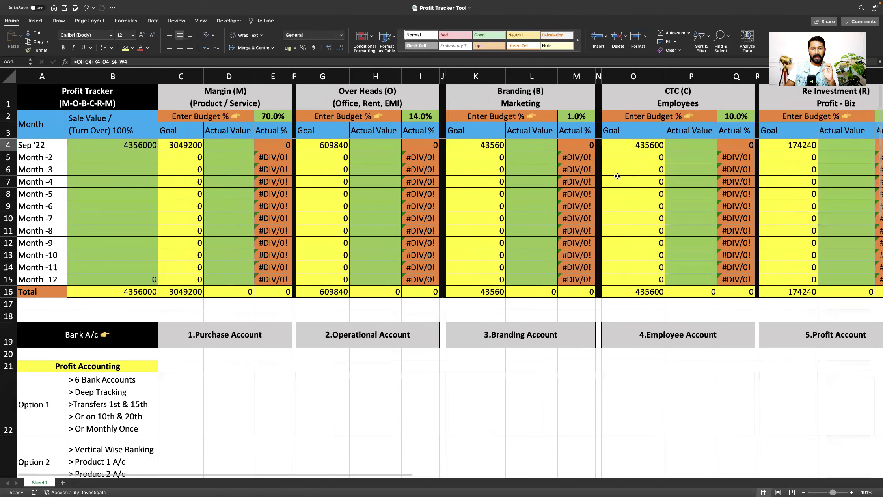
{"action": "left_click", "coordinate": [232, 149]}
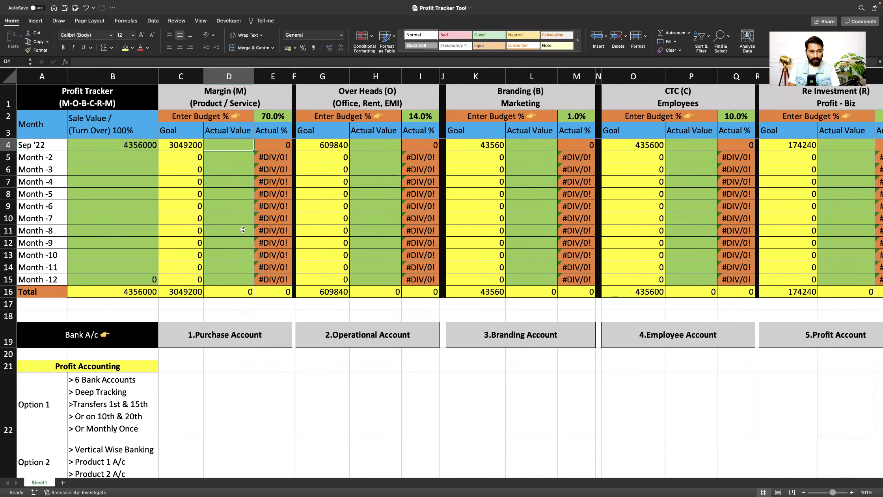
{"action": "type", "text": "3200000"}
{"action": "key", "text": "Return"}
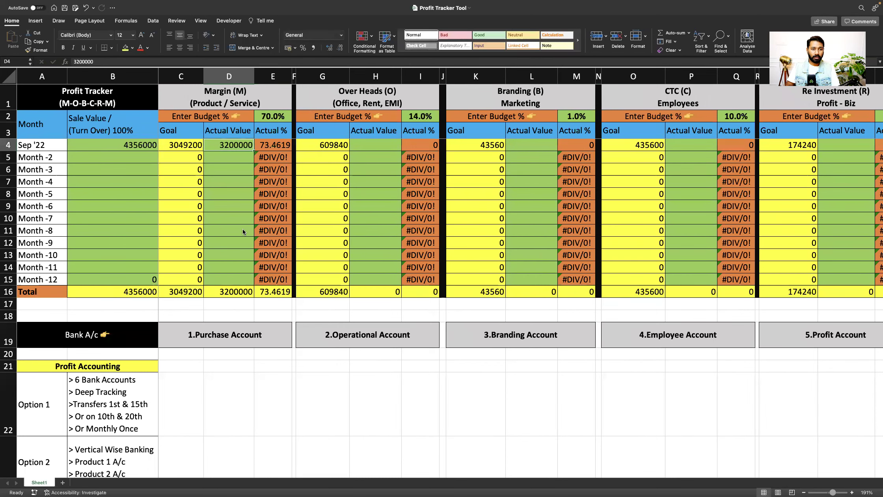
{"action": "key", "text": "Right"}
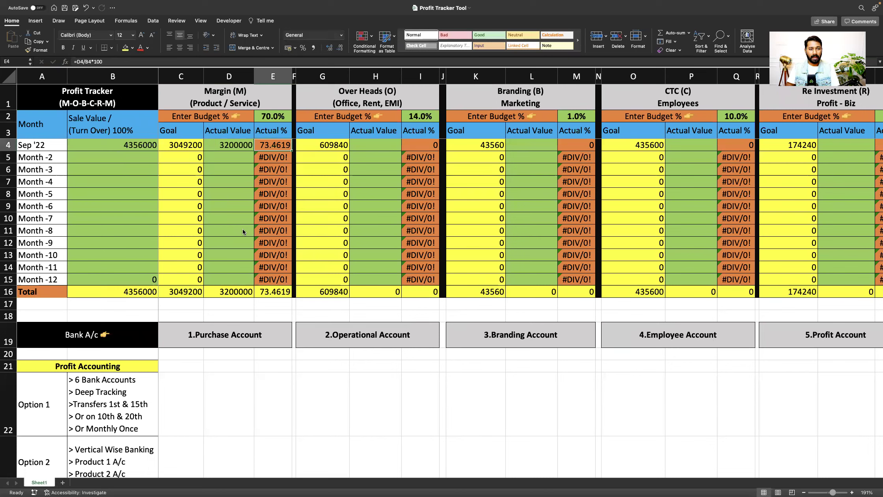
{"action": "key", "text": "Left"}
{"action": "left_click", "coordinate": [273, 145]}
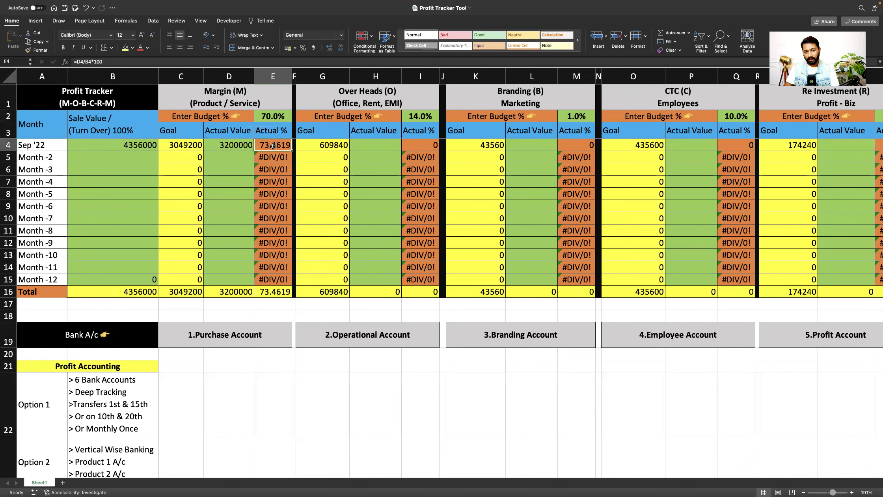
Step: Enter 4454 as the Sep '22 actual value for Over Heads
{"action": "left_click", "coordinate": [368, 145]}
{"action": "type", "text": "4454"}
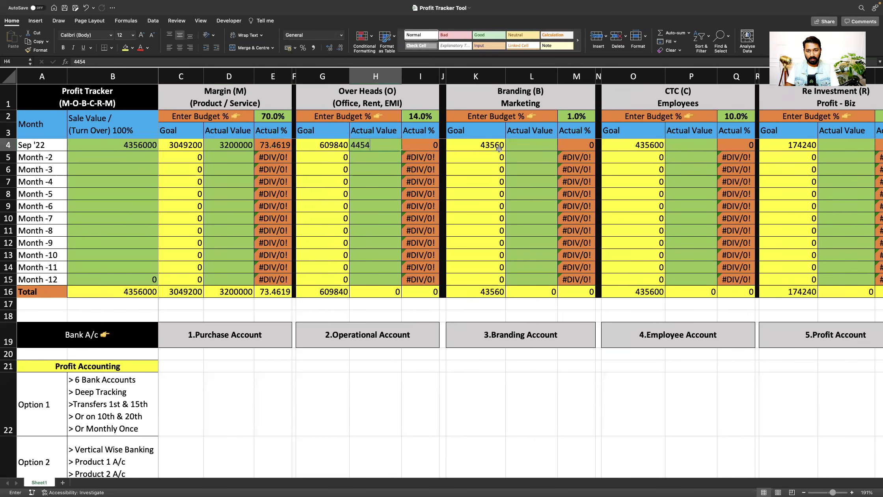
Step: Enter 54545444 as the Sep '22 actual value for Branding and 545454 for CTC
{"action": "left_click", "coordinate": [524, 145]}
{"action": "type", "text": "54545444"}
{"action": "left_click", "coordinate": [688, 145]}
{"action": "type", "text": "545454"}
Step: Enter 545454 as the Sep '22 actual value for both Re Investment and Management, and check the summary report's Difference %
{"action": "scroll", "coordinate": [659, 149], "scroll_direction": "right", "scroll_amount": 5}
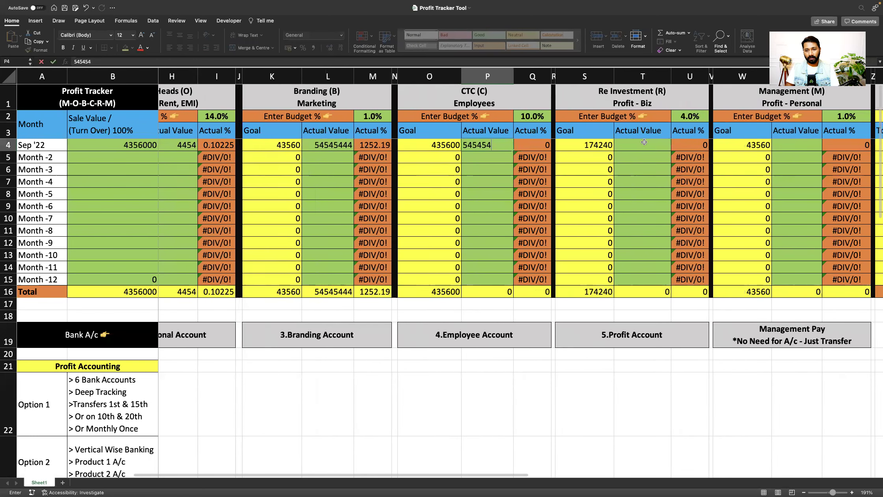
{"action": "left_click", "coordinate": [644, 145]}
{"action": "type", "text": "545454"}
{"action": "left_click", "coordinate": [779, 146]}
{"action": "type", "text": "5454"}
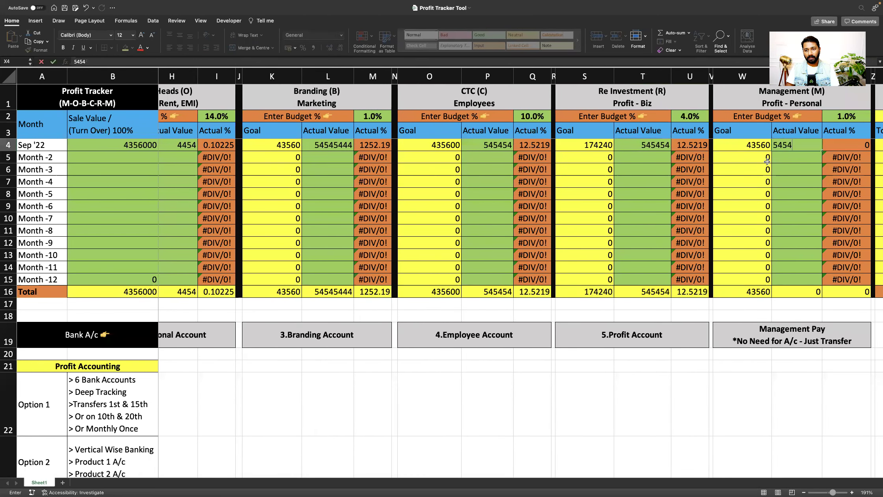
{"action": "type", "text": "54"}
{"action": "scroll", "coordinate": [767, 161], "scroll_direction": "right", "scroll_amount": 5}
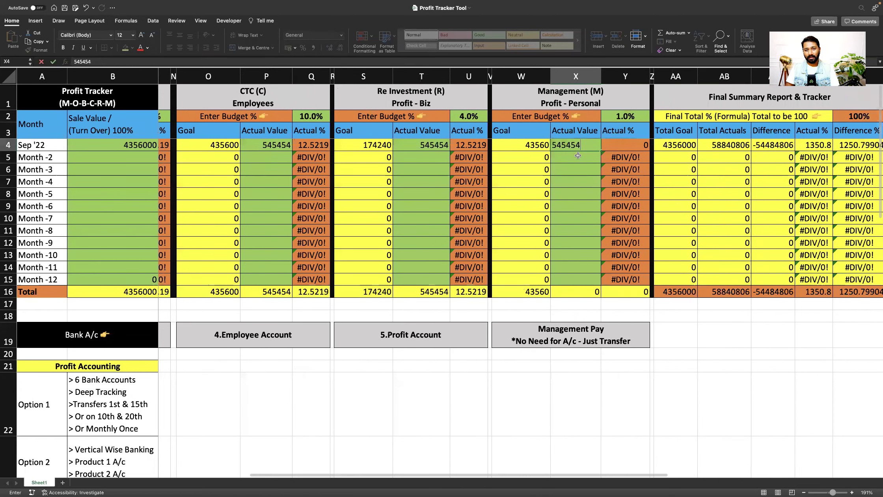
{"action": "key", "text": "Return"}
{"action": "key", "text": "Up"}
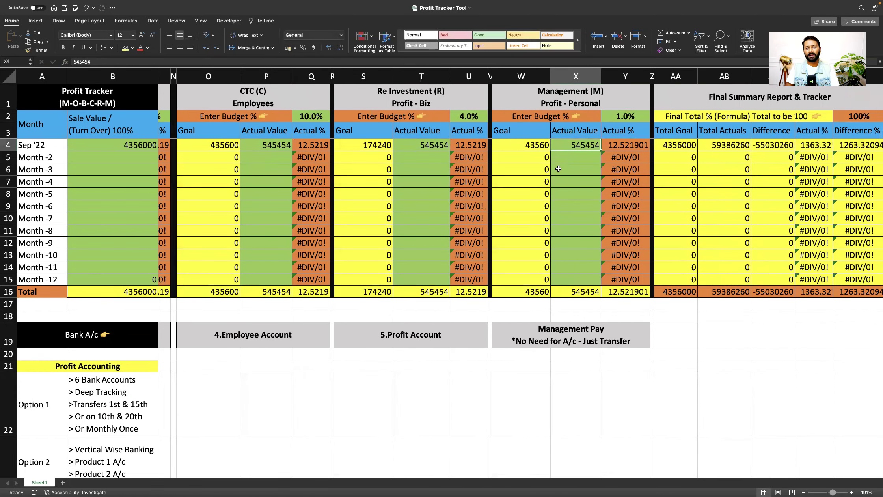
{"action": "scroll", "coordinate": [559, 169], "scroll_direction": "right", "scroll_amount": 5}
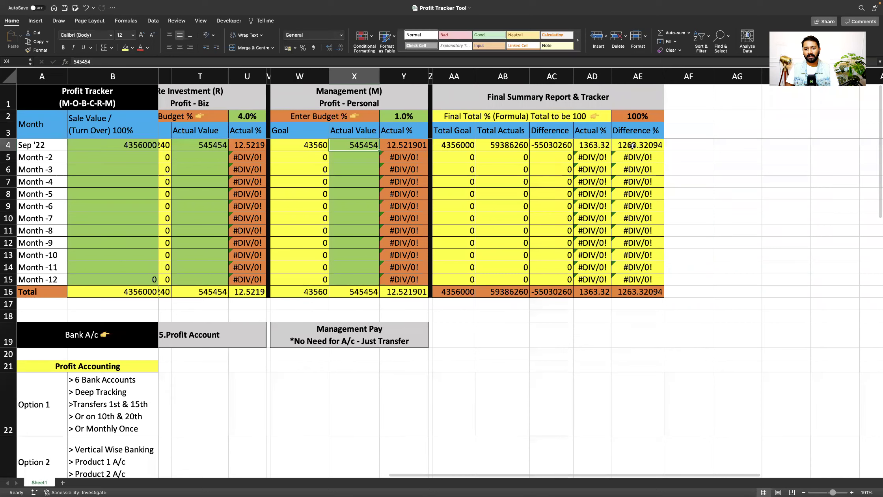
{"action": "left_click", "coordinate": [633, 145]}
Step: Clear the Sep '22 actual values of Management, Re Investment, CTC and Branding
{"action": "left_click", "coordinate": [360, 145]}
{"action": "key", "text": "Delete"}
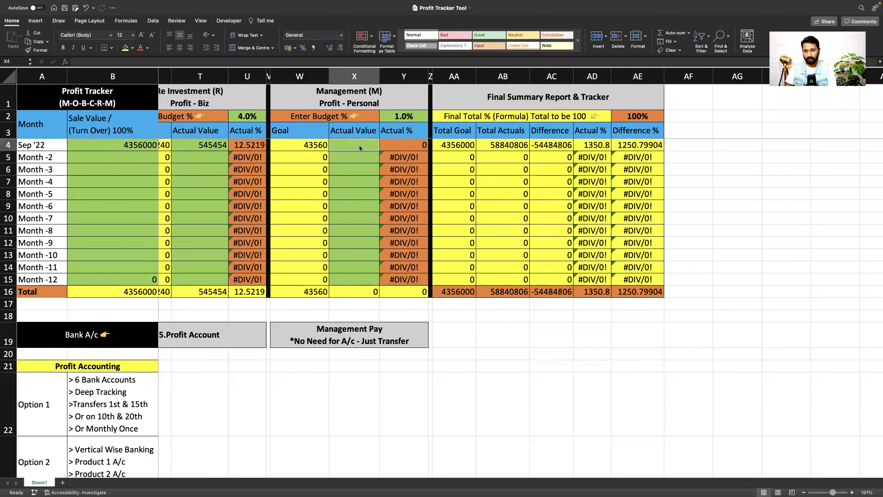
{"action": "left_click", "coordinate": [210, 145]}
{"action": "key", "text": "Delete"}
{"action": "scroll", "coordinate": [211, 145], "scroll_direction": "left", "scroll_amount": 5}
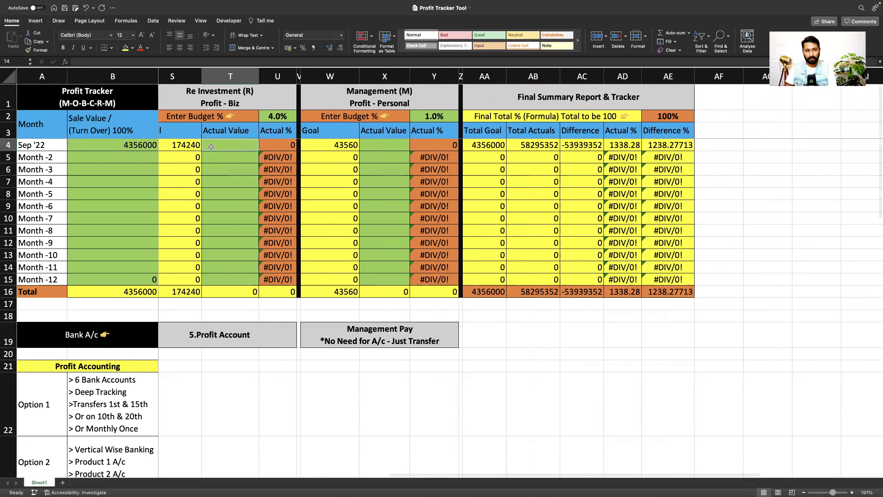
{"action": "left_click", "coordinate": [174, 146]}
{"action": "key", "text": "Delete"}
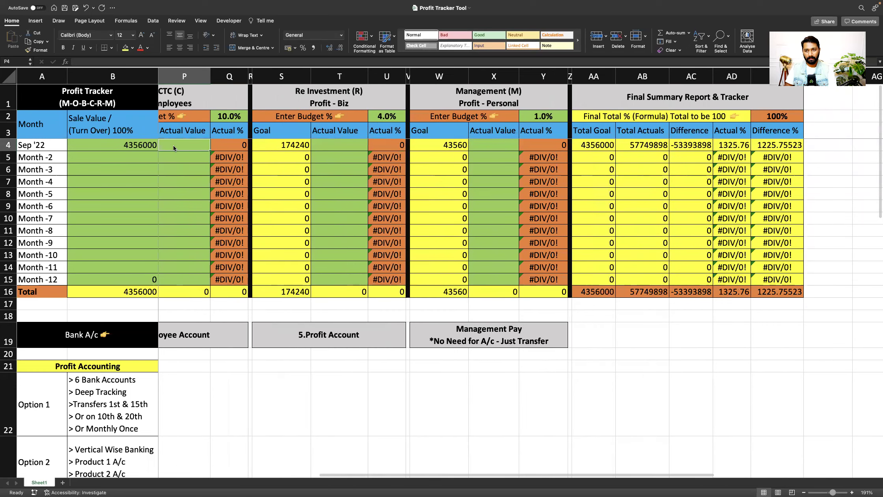
{"action": "scroll", "coordinate": [174, 145], "scroll_direction": "left", "scroll_amount": 3}
{"action": "left_click", "coordinate": [172, 145]}
{"action": "key", "text": "Delete"}
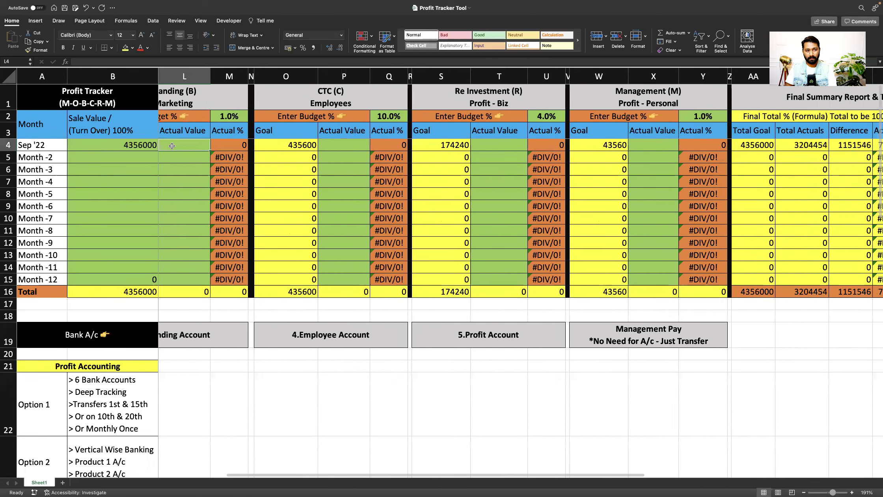
Step: Check the Sep '22 Difference % formula in the final summary report
{"action": "scroll", "coordinate": [462, 162], "scroll_direction": "right", "scroll_amount": 5}
{"action": "scroll", "coordinate": [463, 162], "scroll_direction": "right", "scroll_amount": 2}
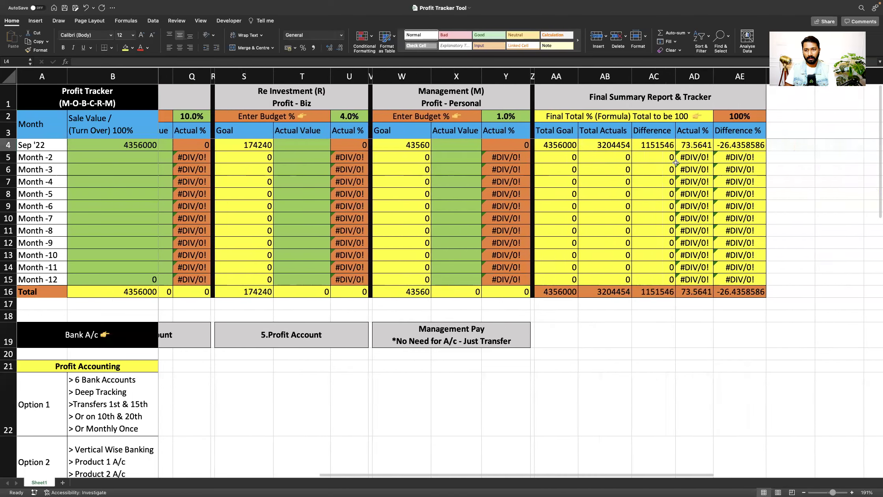
{"action": "left_click", "coordinate": [707, 144]}
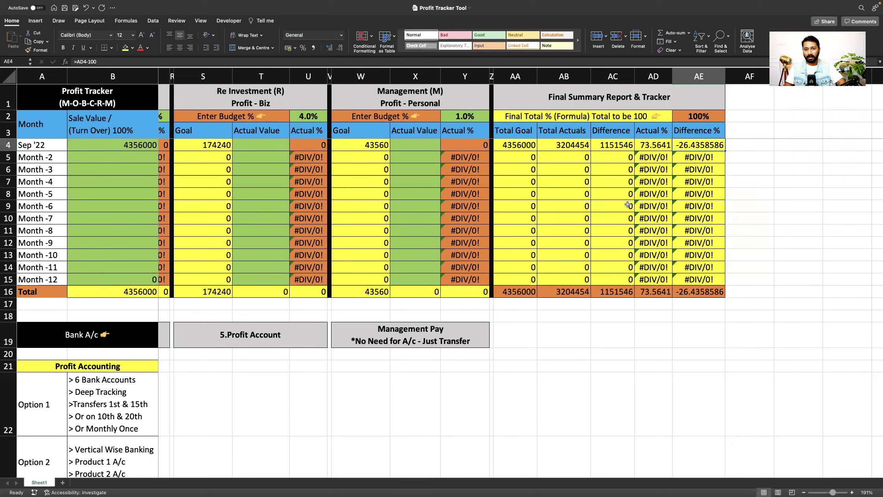
Step: Set the budget percentages to 95% for Margin and 1% for Over Heads
{"action": "scroll", "coordinate": [613, 197], "scroll_direction": "left", "scroll_amount": 10}
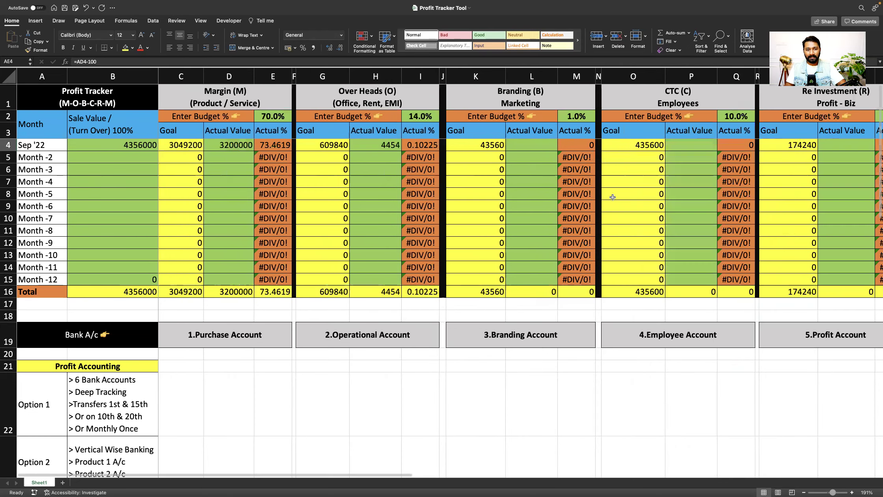
{"action": "left_click", "coordinate": [273, 118]}
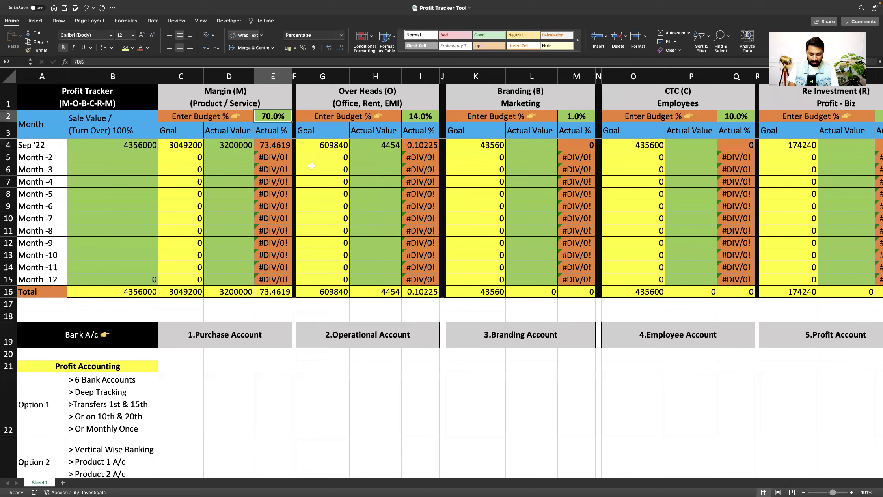
{"action": "type", "text": "95"}
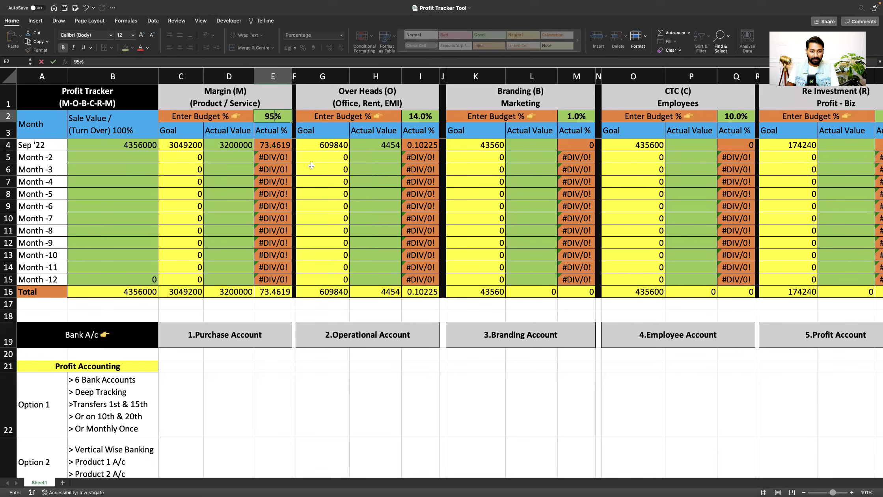
{"action": "key", "text": "Return"}
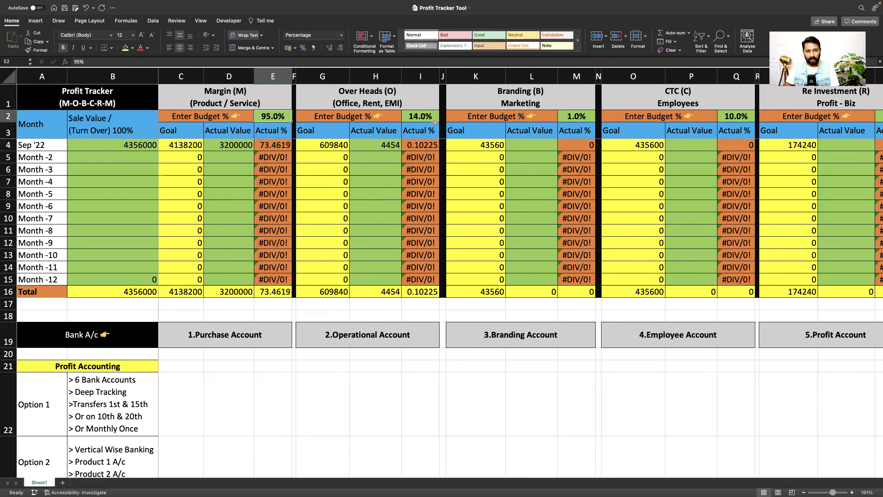
{"action": "left_click", "coordinate": [419, 118]}
{"action": "type", "text": "1"}
{"action": "key", "text": "Return"}
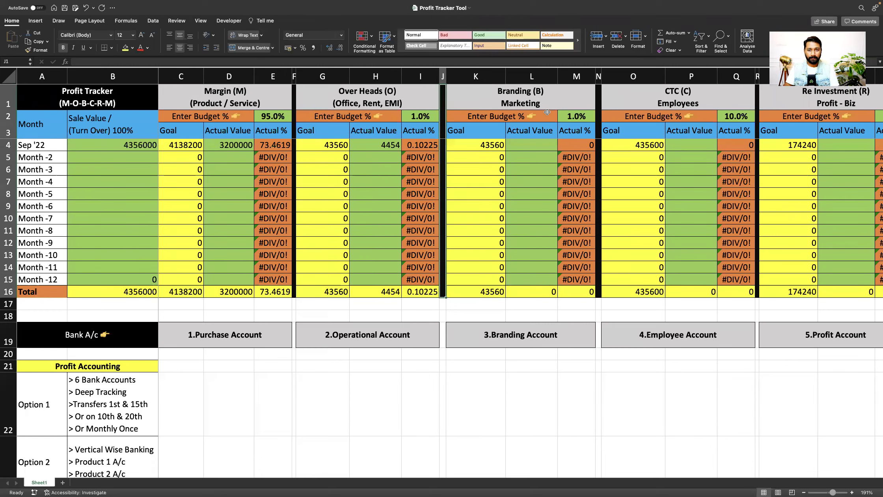
Step: Set the budget percentages to 0.25% for Branding and 1% for CTC
{"action": "left_click", "coordinate": [570, 118]}
{"action": "type", "text": "0.2"}
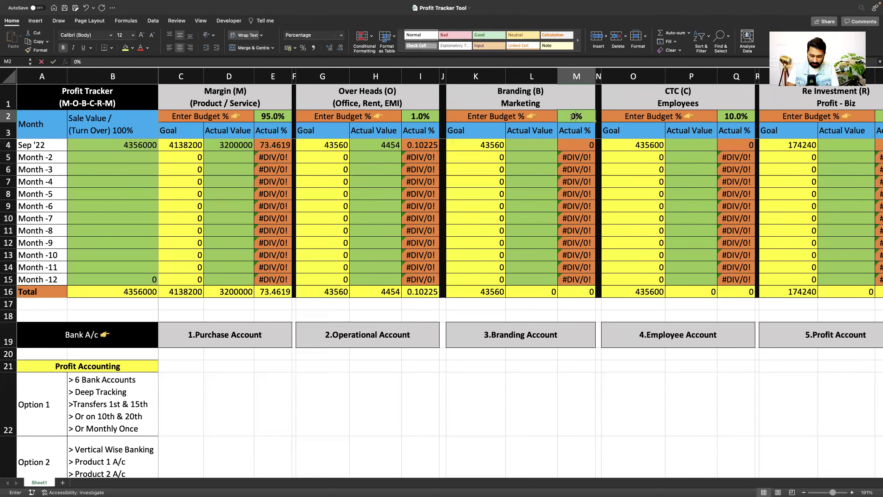
{"action": "type", "text": "5"}
{"action": "key", "text": "Tab"}
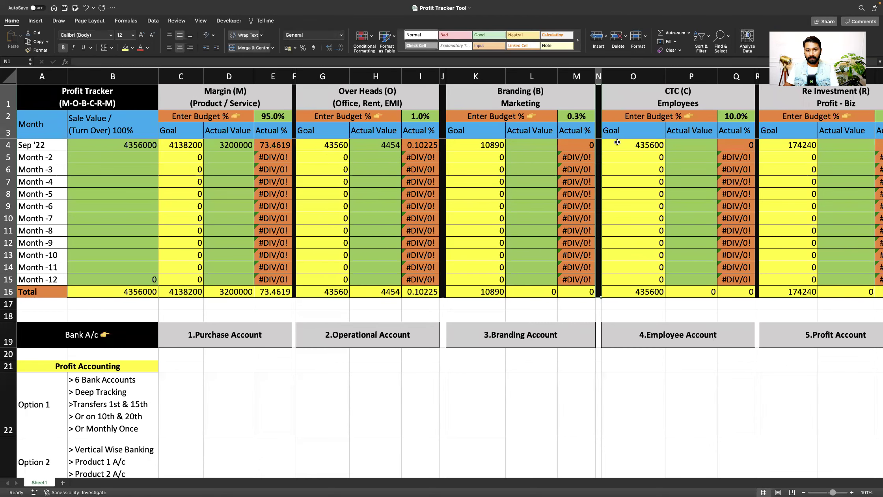
{"action": "scroll", "coordinate": [677, 158], "scroll_direction": "right", "scroll_amount": 4}
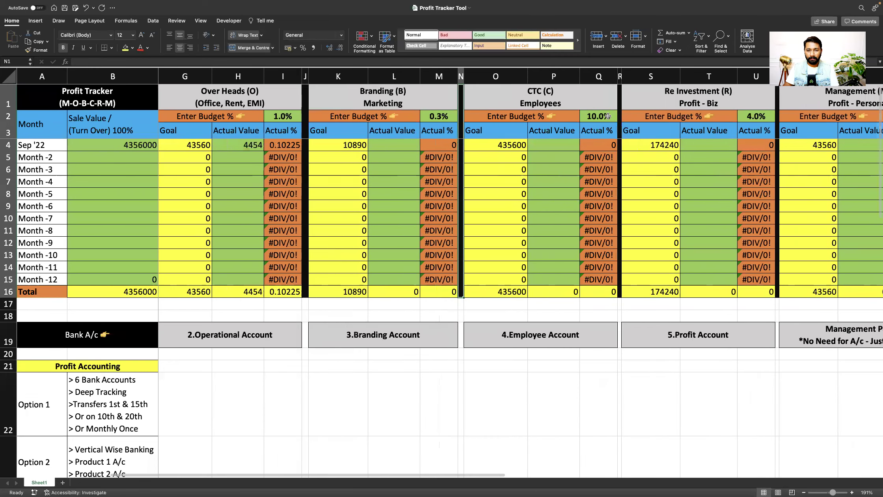
{"action": "left_click", "coordinate": [607, 116]}
{"action": "type", "text": "1"}
{"action": "key", "text": "Tab"}
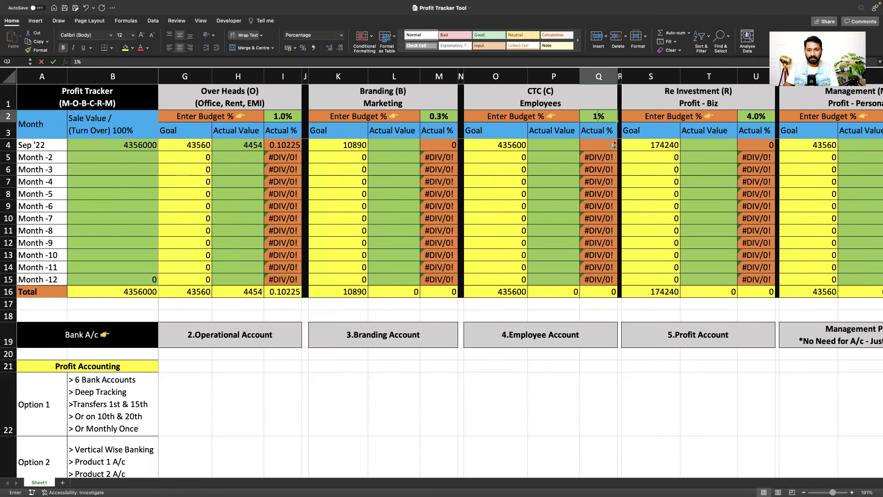
Step: Set the budget percentages to 1% for Re Investment and 0.25% for Management
{"action": "scroll", "coordinate": [647, 145], "scroll_direction": "right", "scroll_amount": 2}
{"action": "scroll", "coordinate": [650, 118], "scroll_direction": "right", "scroll_amount": 1}
{"action": "left_click", "coordinate": [649, 118]}
{"action": "type", "text": "1"}
{"action": "key", "text": "Tab"}
{"action": "scroll", "coordinate": [665, 160], "scroll_direction": "right", "scroll_amount": 3}
{"action": "left_click", "coordinate": [695, 117]}
{"action": "type", "text": "0.25"}
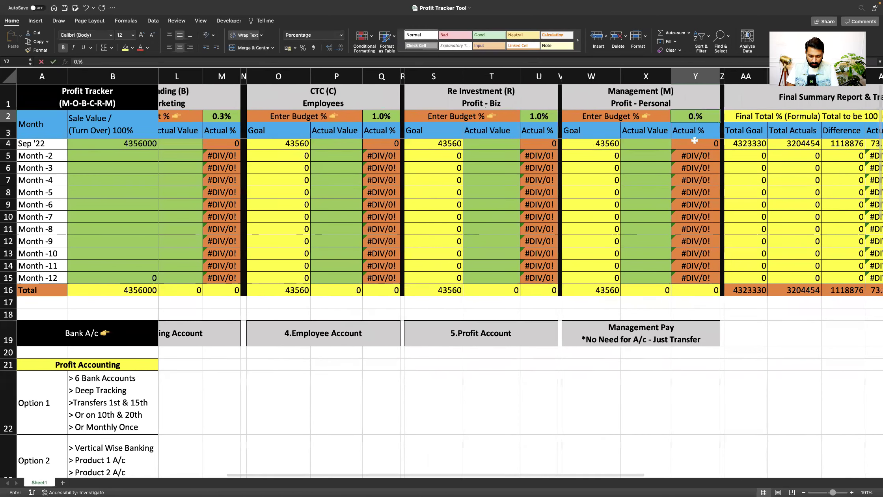
{"action": "key", "text": "Return"}
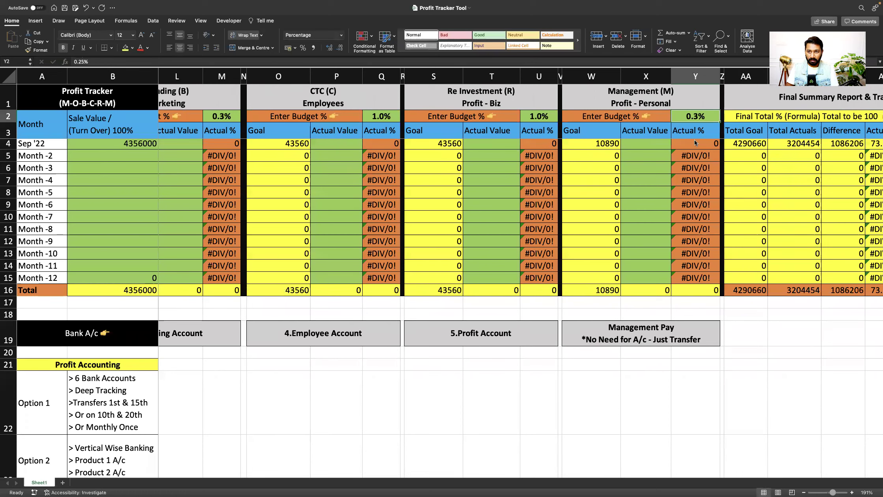
Step: Check the Final Total % formula in the summary report and set the Management budget to 0.5%
{"action": "scroll", "coordinate": [694, 140], "scroll_direction": "right", "scroll_amount": 4}
{"action": "left_click", "coordinate": [795, 115]}
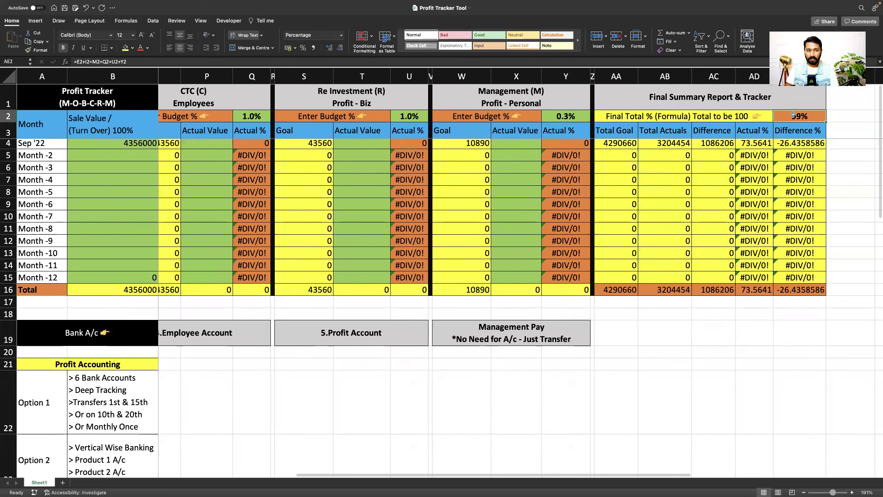
{"action": "left_click", "coordinate": [550, 115]}
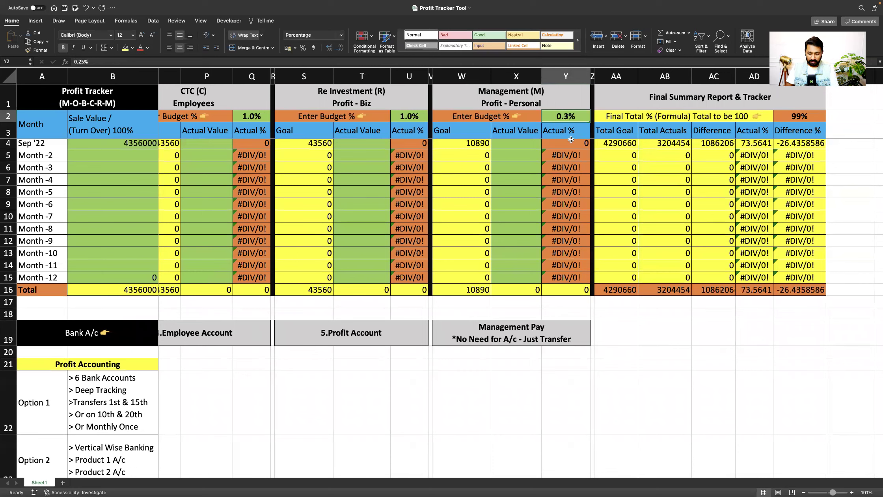
{"action": "type", "text": "0.5"}
{"action": "key", "text": "Return"}
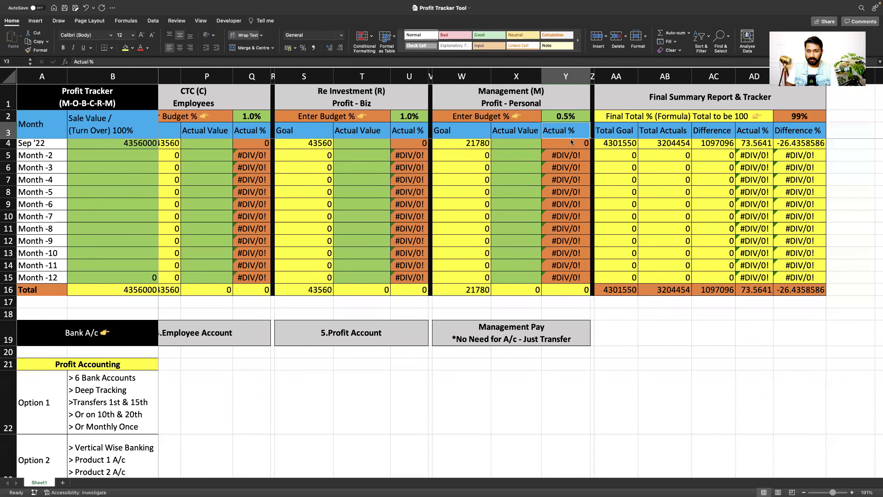
Step: Set the Management budget to 1% and inspect the Final Total % formula again
{"action": "key", "text": "Up"}
{"action": "type", "text": "1"}
{"action": "key", "text": "Return"}
{"action": "key", "text": "Up"}
{"action": "scroll", "coordinate": [571, 142], "scroll_direction": "right", "scroll_amount": 2}
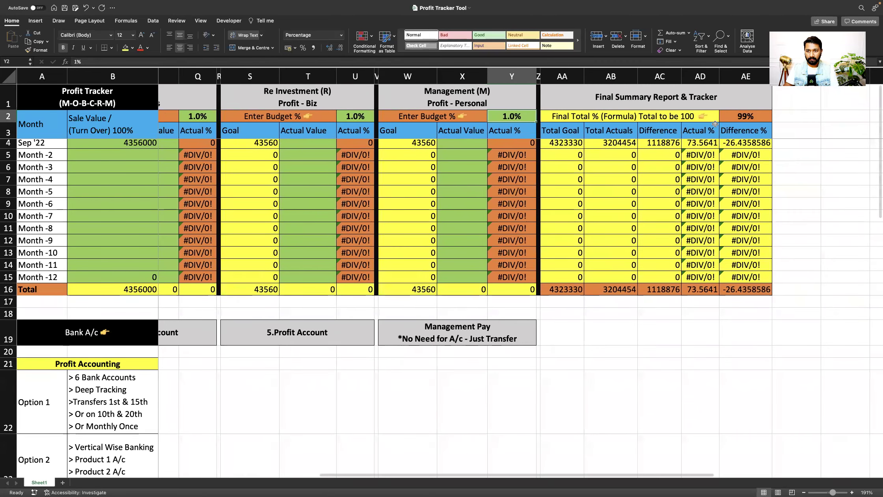
{"action": "double_click", "coordinate": [740, 118]}
{"action": "key", "text": "Escape"}
Step: Set the Management budget percentage to 2%
{"action": "left_click", "coordinate": [525, 115]}
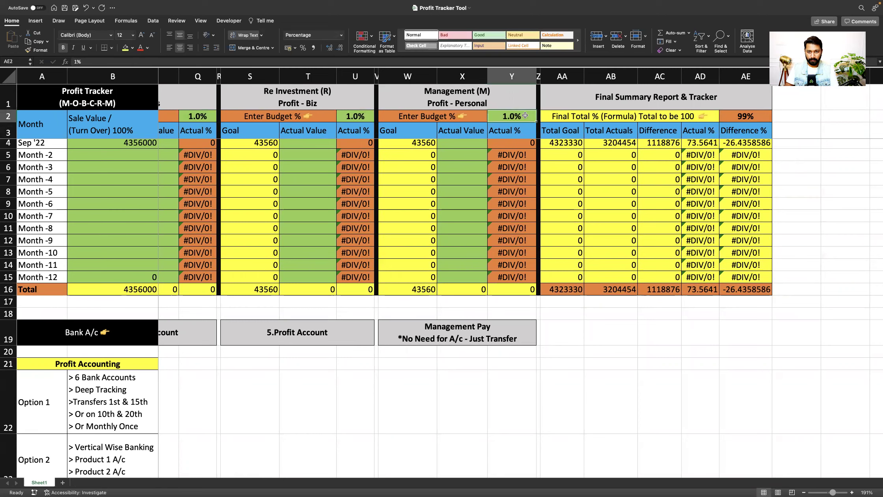
{"action": "type", "text": "2"}
{"action": "key", "text": "Return"}
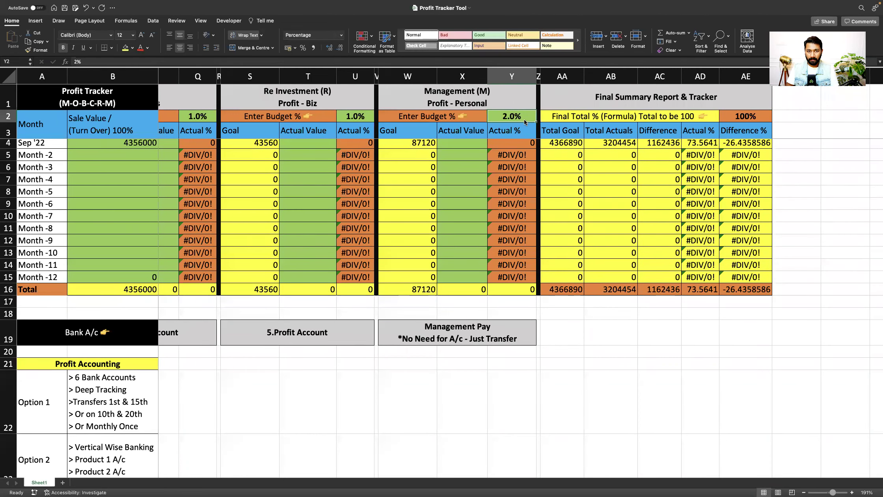
Step: Set the budget percentages to 2% for Re Investment and 1% for Management
{"action": "scroll", "coordinate": [410, 131], "scroll_direction": "left", "scroll_amount": 2}
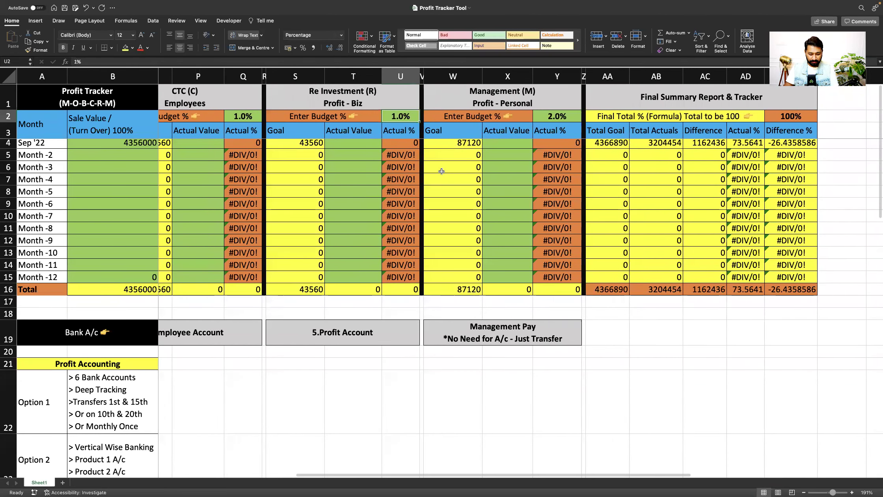
{"action": "type", "text": "2"}
{"action": "left_click", "coordinate": [548, 116]}
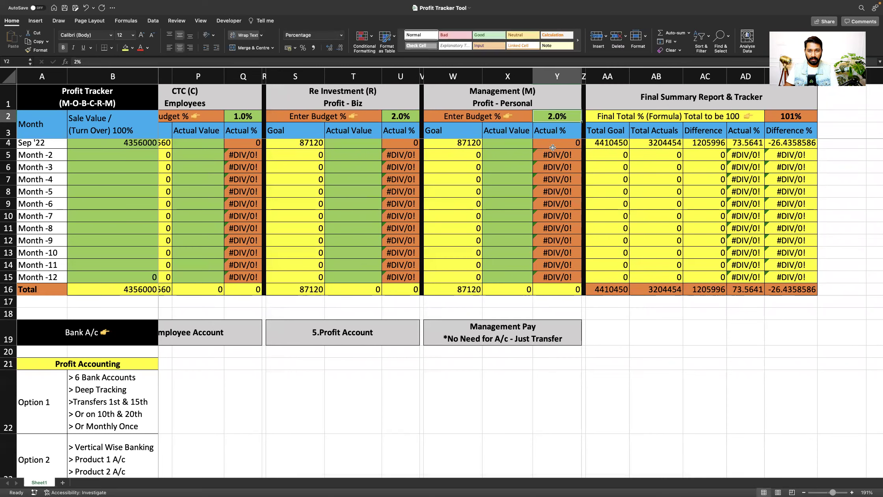
{"action": "type", "text": "1"}
{"action": "key", "text": "Return"}
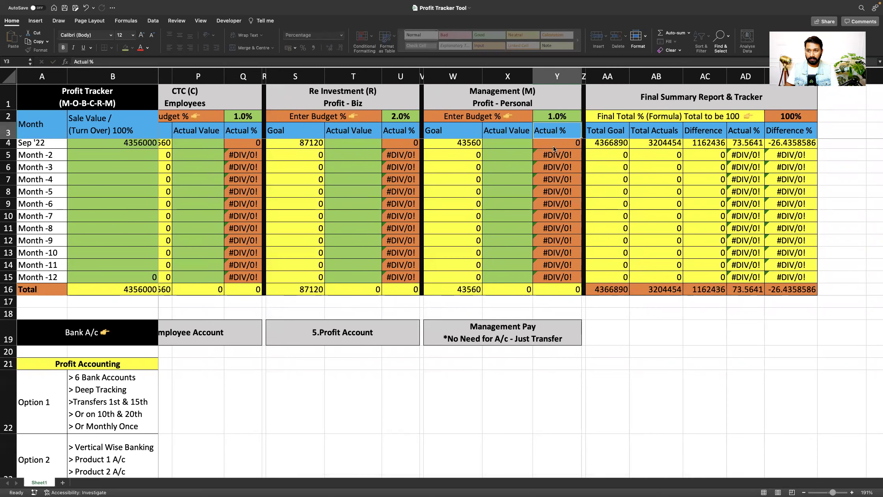
Step: Review the categories' budget percentages and check the exact value entered for Branding
{"action": "scroll", "coordinate": [554, 147], "scroll_direction": "left", "scroll_amount": 5}
{"action": "scroll", "coordinate": [553, 148], "scroll_direction": "left", "scroll_amount": 5}
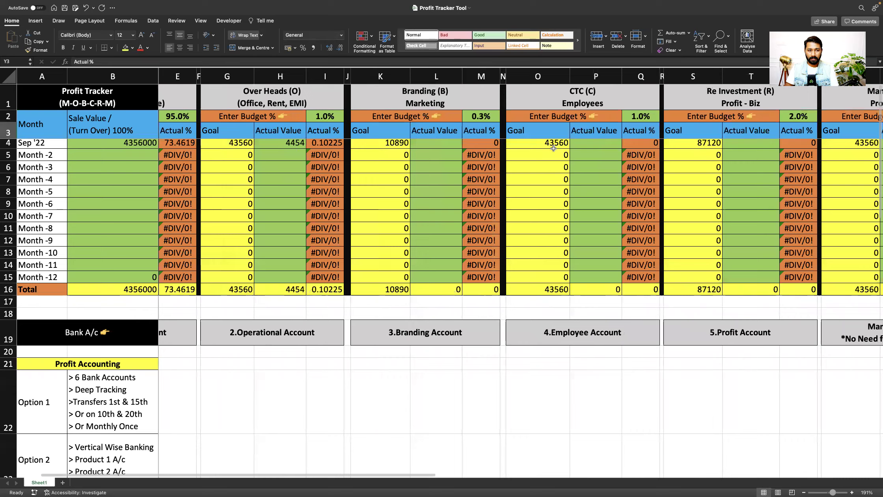
{"action": "left_click", "coordinate": [554, 118]}
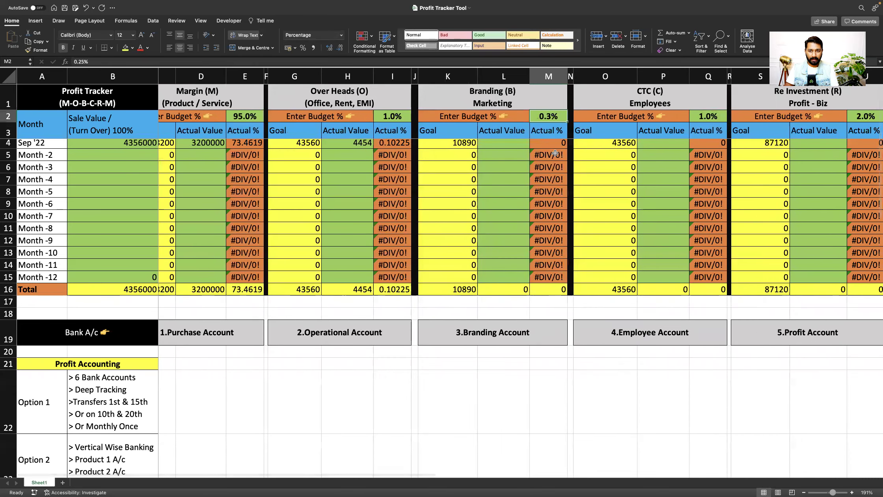
{"action": "scroll", "coordinate": [555, 153], "scroll_direction": "right", "scroll_amount": 3}
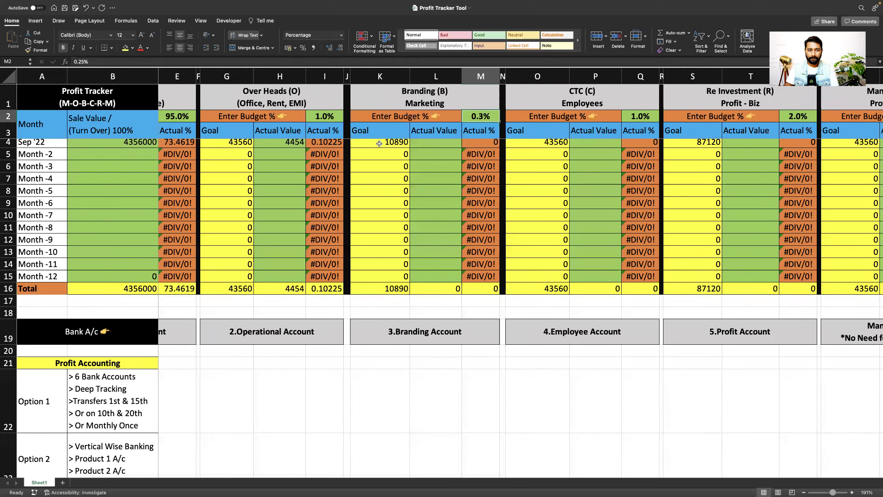
Step: Set the CTC (Employees) budget percentage to 1.5%
{"action": "scroll", "coordinate": [544, 158], "scroll_direction": "right", "scroll_amount": 4}
{"action": "left_click", "coordinate": [577, 118]}
{"action": "type", "text": "1.5"}
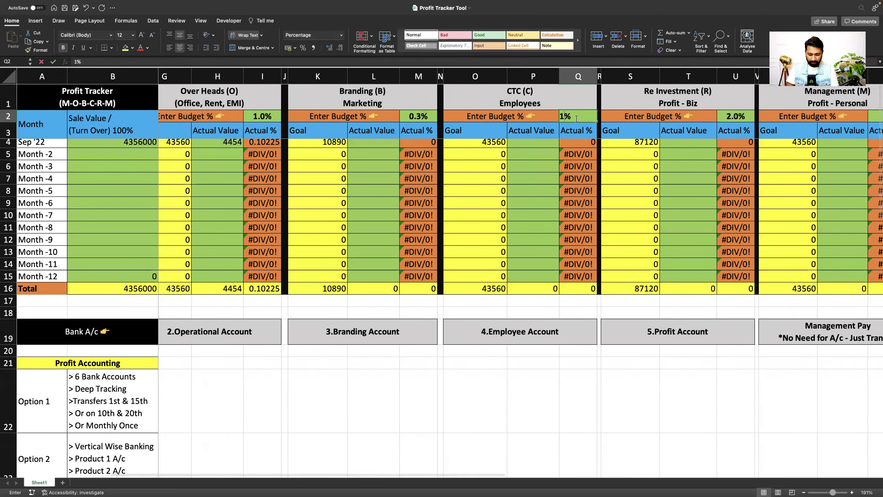
{"action": "key", "text": "Return"}
Step: Try Management (Profit - Personal) budget percentages of 0.75% and 50%
{"action": "scroll", "coordinate": [662, 154], "scroll_direction": "right", "scroll_amount": 6}
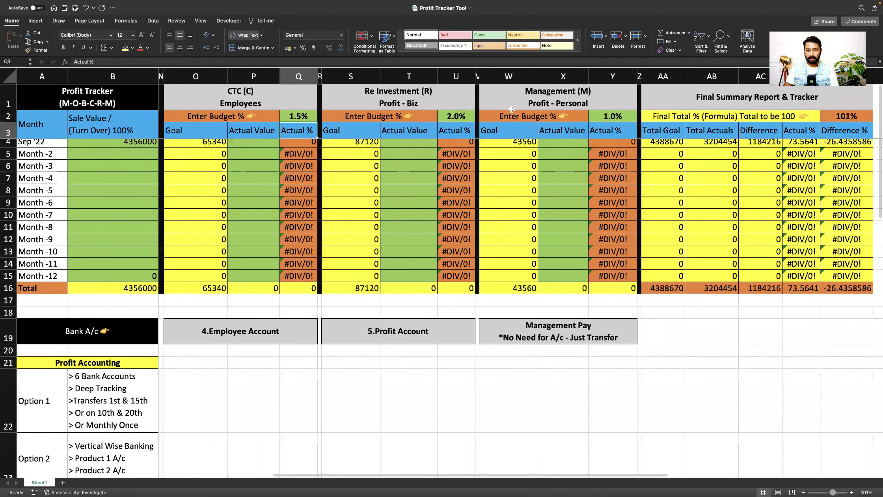
{"action": "left_click", "coordinate": [612, 116]}
{"action": "type", "text": "0.75"}
{"action": "key", "text": "Return"}
{"action": "key", "text": "Up"}
{"action": "type", "text": "50"}
{"action": "key", "text": "Return"}
{"action": "key", "text": "Up"}
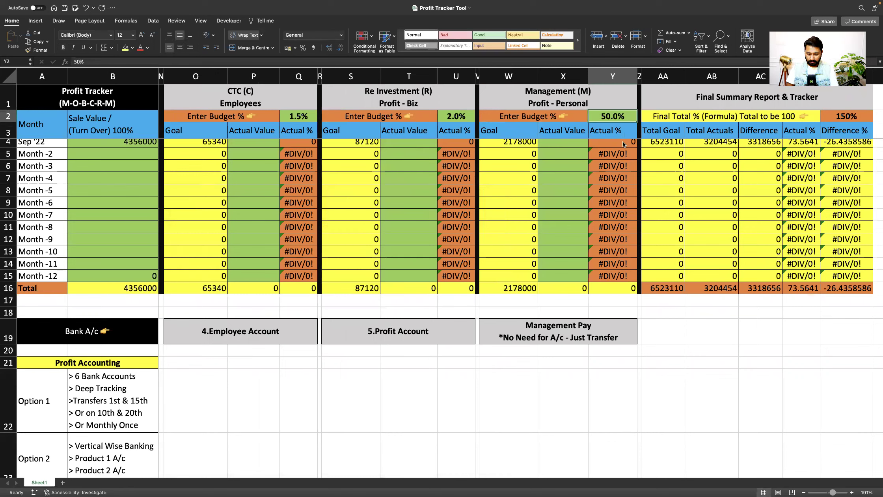
Step: Set the Management budget percentage to 0.5%
{"action": "type", "text": "0.5"}
{"action": "key", "text": "Return"}
{"action": "key", "text": "Up"}
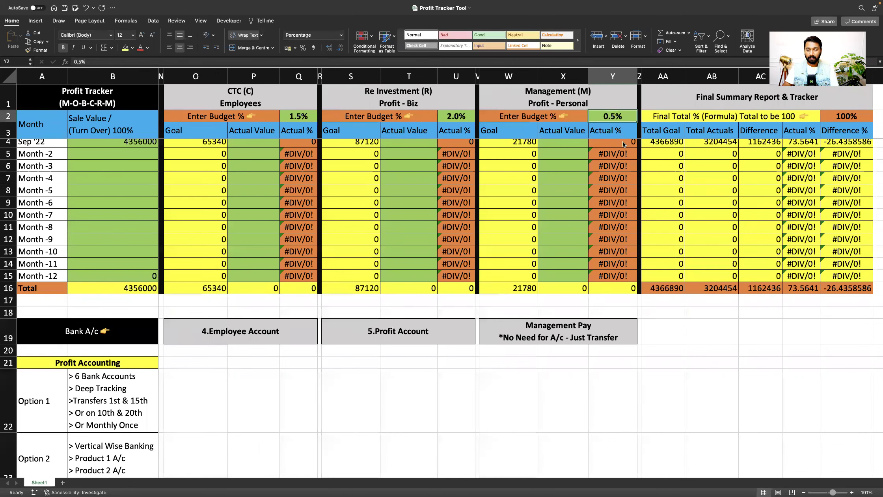
Step: Review the category budgets, the monthly Sale Value cells, and the Bank A/c and Profit Accounting sections
{"action": "scroll", "coordinate": [569, 170], "scroll_direction": "left", "scroll_amount": 5}
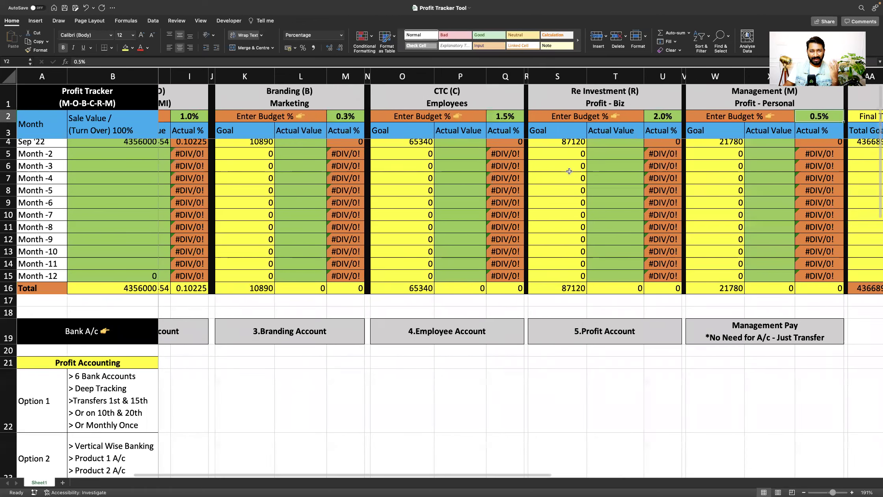
{"action": "scroll", "coordinate": [569, 171], "scroll_direction": "left", "scroll_amount": 5}
{"action": "scroll", "coordinate": [61, 169], "scroll_direction": "up", "scroll_amount": 1}
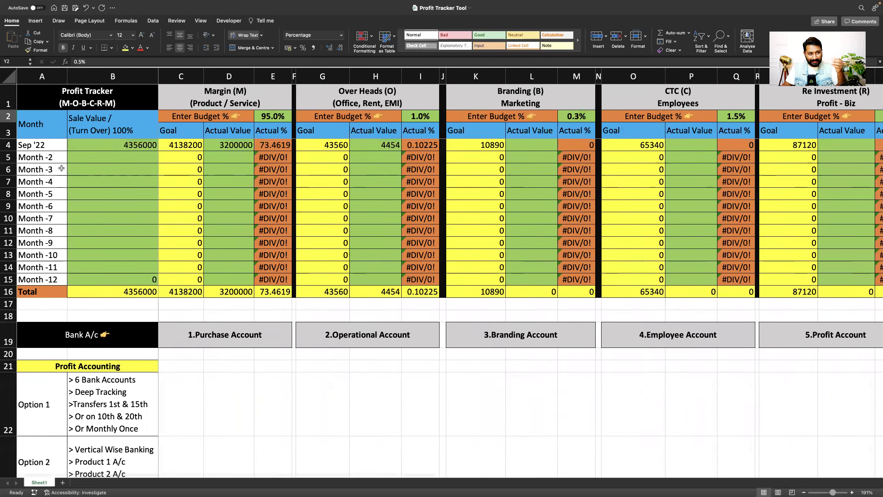
{"action": "left_click_drag", "start_coordinate": [100, 148], "coordinate": [115, 168]}
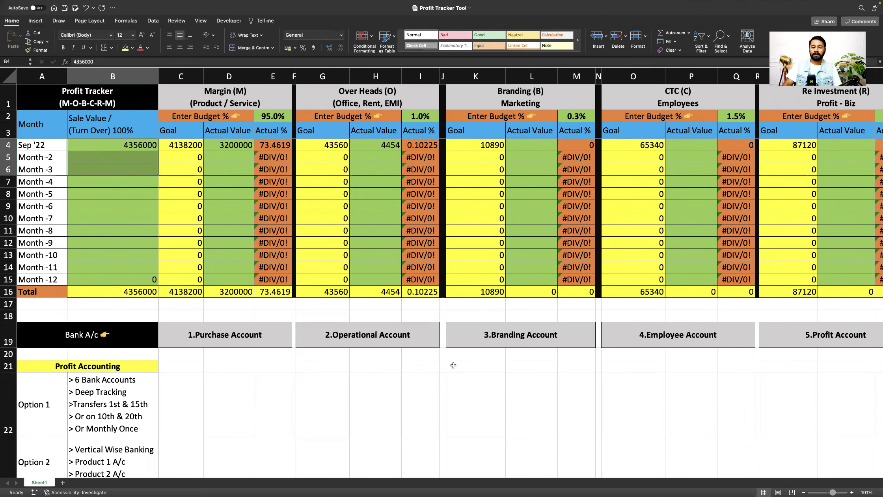
{"action": "mouse_move", "coordinate": [276, 1]}
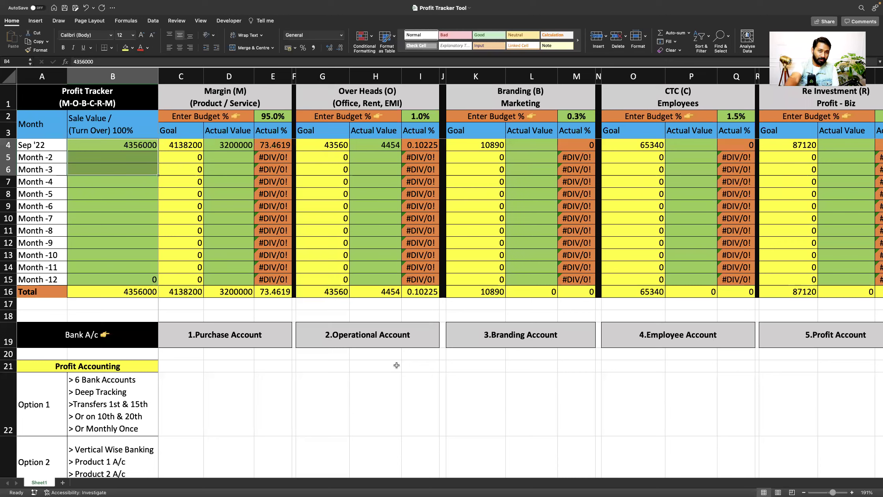
{"action": "scroll", "coordinate": [397, 365], "scroll_direction": "down", "scroll_amount": 8}
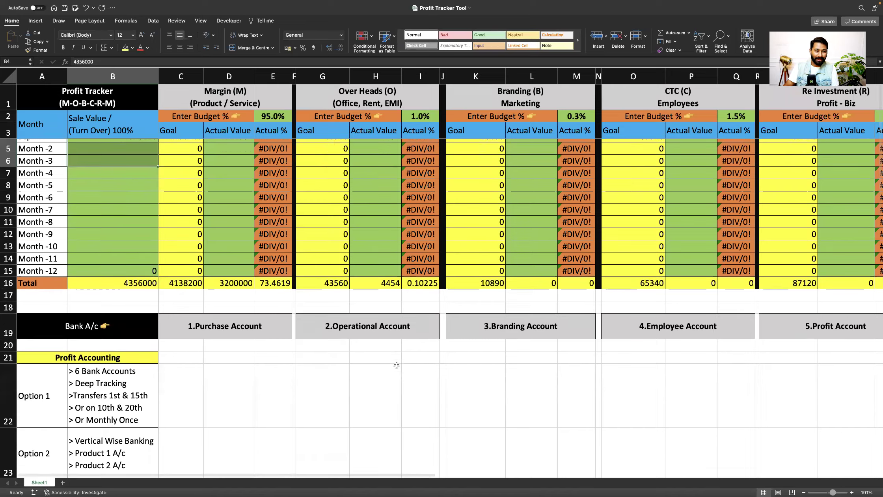
{"action": "scroll", "coordinate": [412, 362], "scroll_direction": "right", "scroll_amount": 2}
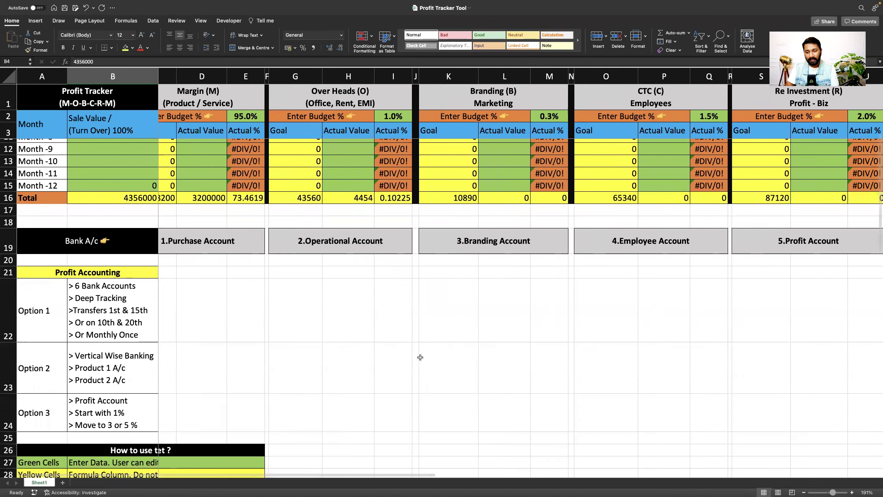
{"action": "scroll", "coordinate": [410, 358], "scroll_direction": "left", "scroll_amount": 2}
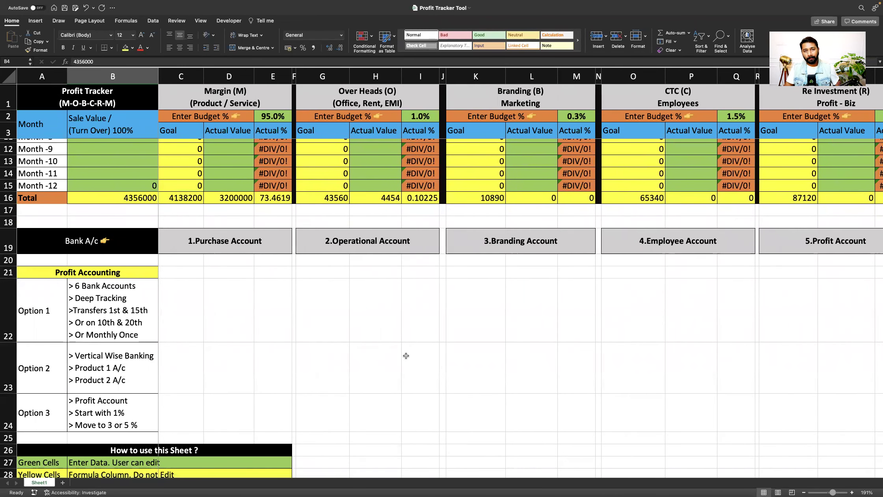
Step: Go through the Bank A/c headings one by one, from Purchase Account to Profit Account
{"action": "left_click", "coordinate": [259, 244]}
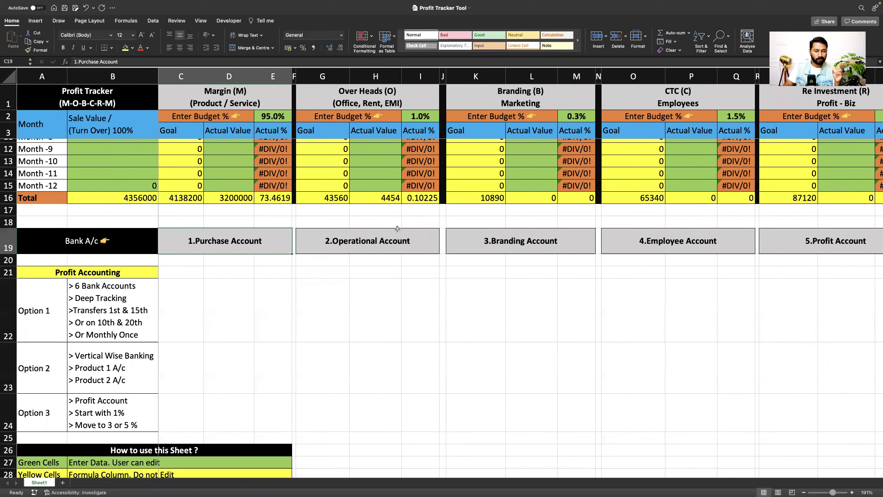
{"action": "left_click", "coordinate": [388, 241]}
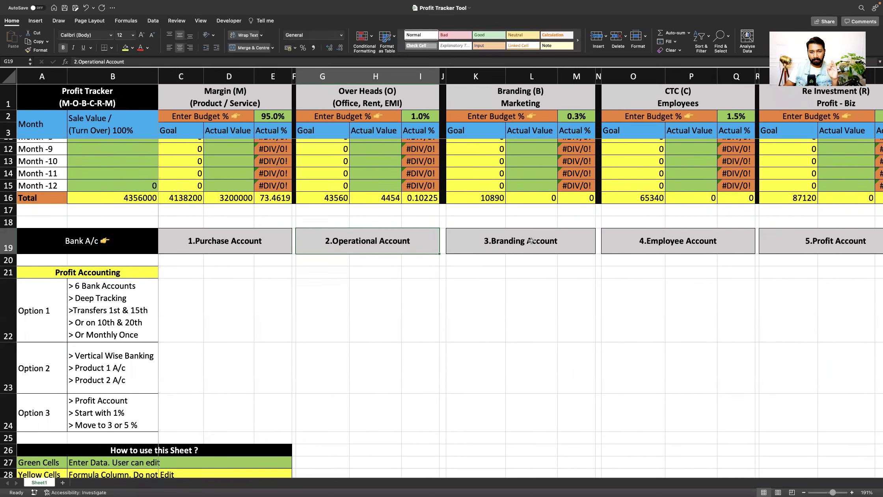
{"action": "left_click", "coordinate": [531, 241]}
{"action": "left_click", "coordinate": [684, 241]}
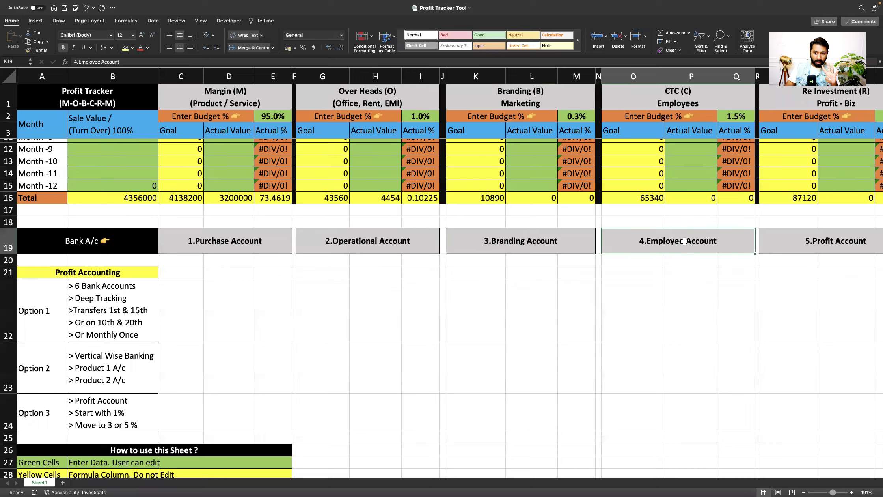
{"action": "scroll", "coordinate": [665, 274], "scroll_direction": "right", "scroll_amount": 3}
{"action": "scroll", "coordinate": [650, 274], "scroll_direction": "right", "scroll_amount": 2}
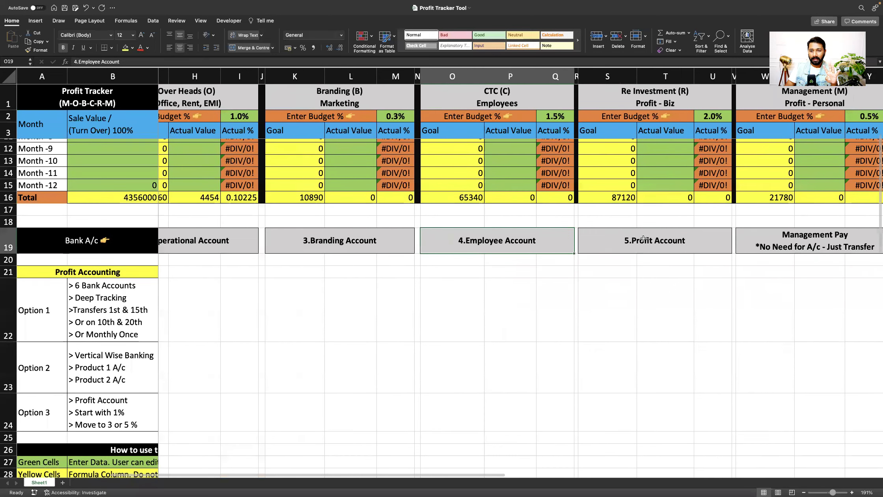
{"action": "left_click", "coordinate": [650, 247]}
{"action": "scroll", "coordinate": [626, 277], "scroll_direction": "left", "scroll_amount": 5}
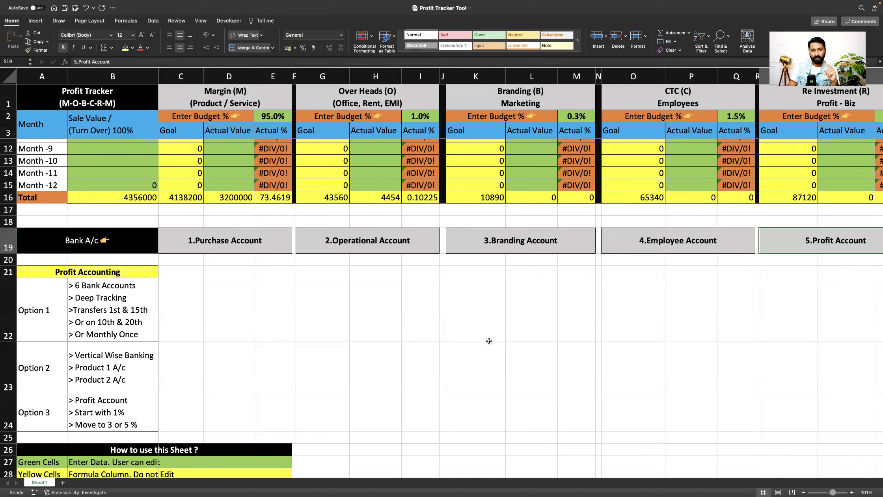
Step: Enter the note "10% Rule" in cell C21, beside the Profit Accounting heading
{"action": "left_click", "coordinate": [189, 275]}
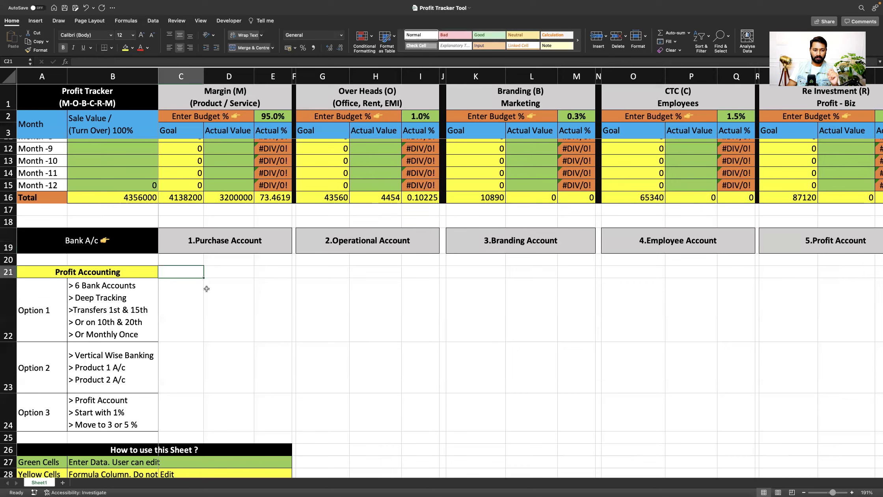
{"action": "type", "text": "10% "}
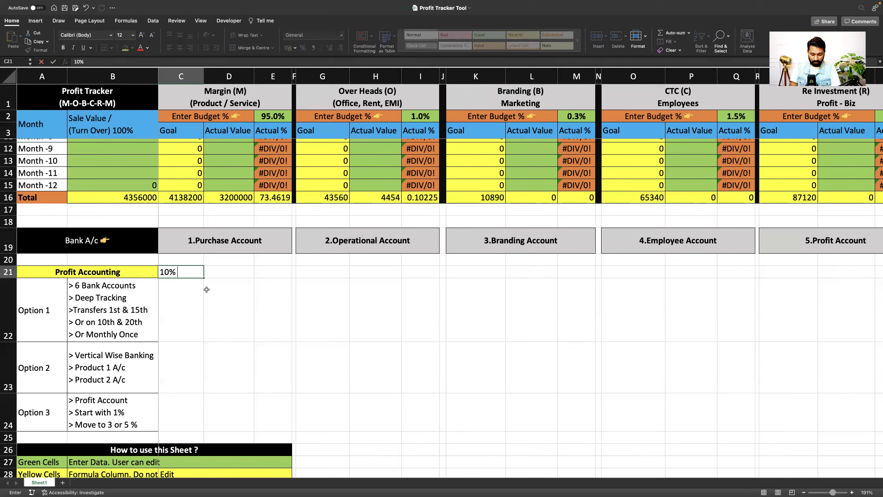
{"action": "type", "text": "Rule"}
{"action": "key", "text": "Return"}
{"action": "key", "text": "Up"}
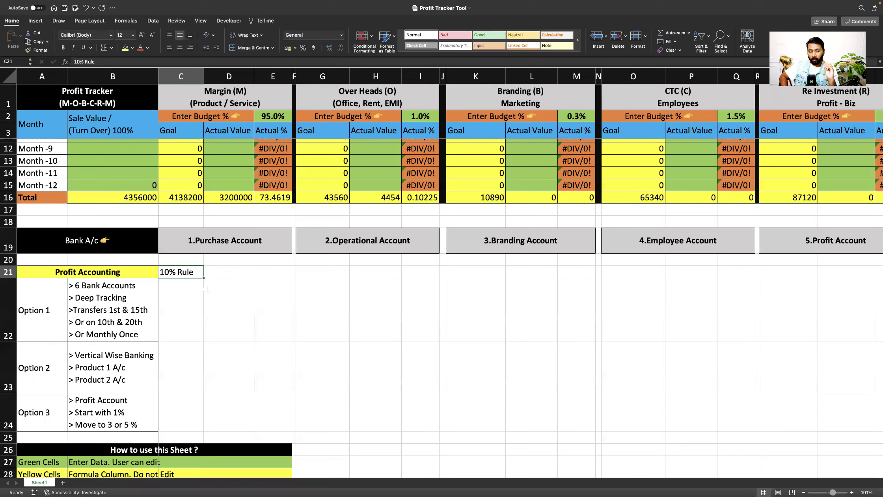
Step: Examine each category's budget percentage from Margin to Management, ending on Re Investment, against the 10% rule
{"action": "left_click", "coordinate": [278, 116]}
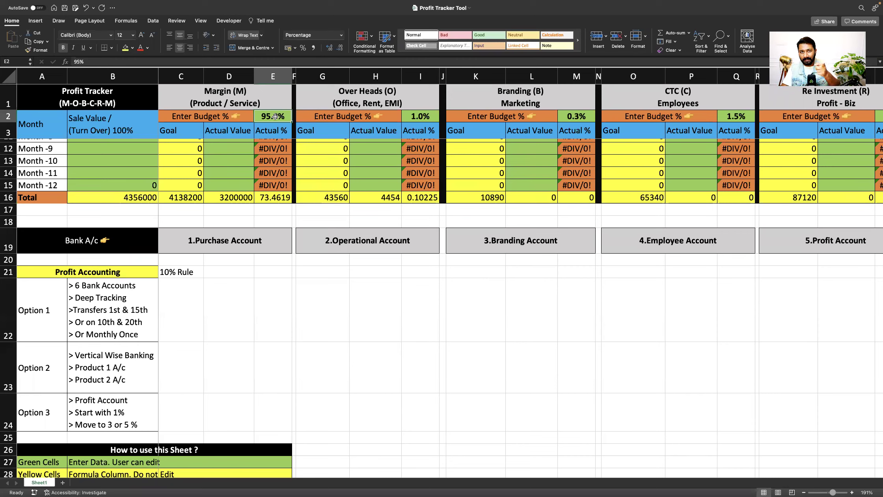
{"action": "left_click", "coordinate": [409, 115]}
{"action": "scroll", "coordinate": [410, 114], "scroll_direction": "right", "scroll_amount": 1}
{"action": "scroll", "coordinate": [452, 116], "scroll_direction": "right", "scroll_amount": 4}
{"action": "left_click", "coordinate": [485, 116]}
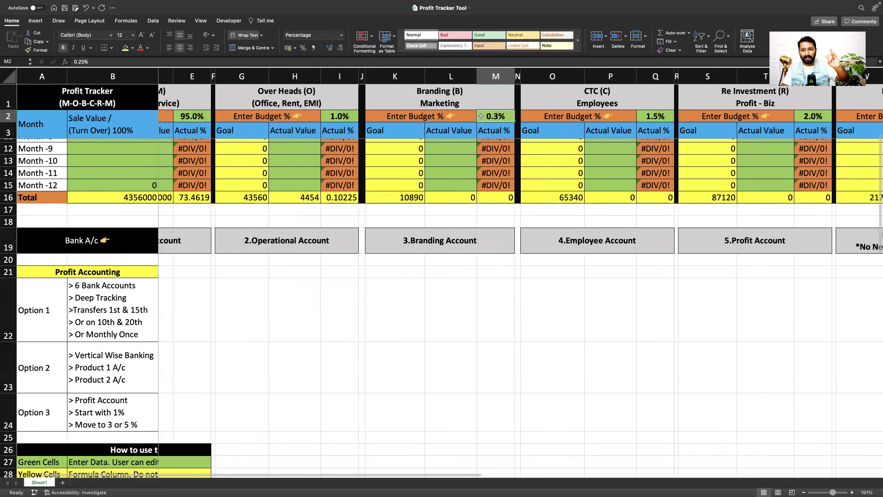
{"action": "scroll", "coordinate": [423, 116], "scroll_direction": "right", "scroll_amount": 4}
{"action": "left_click", "coordinate": [424, 116]}
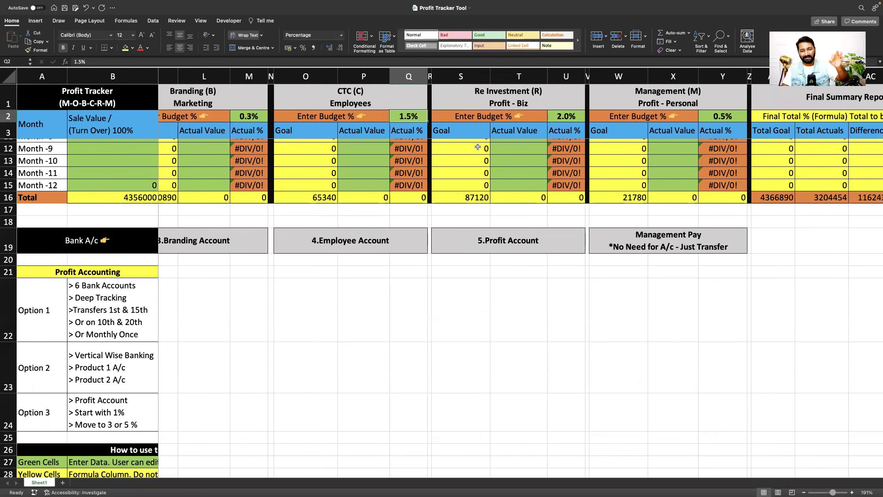
{"action": "scroll", "coordinate": [478, 147], "scroll_direction": "right", "scroll_amount": 2}
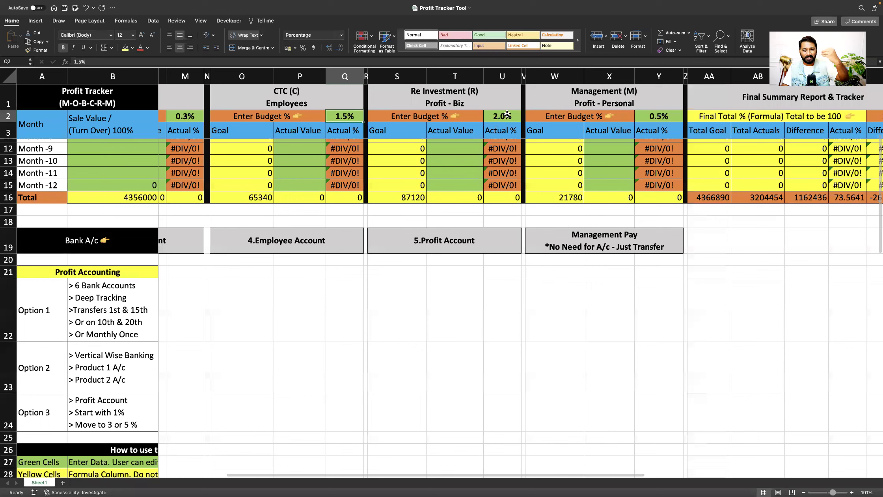
{"action": "left_click", "coordinate": [513, 120]}
{"action": "left_click", "coordinate": [661, 115]}
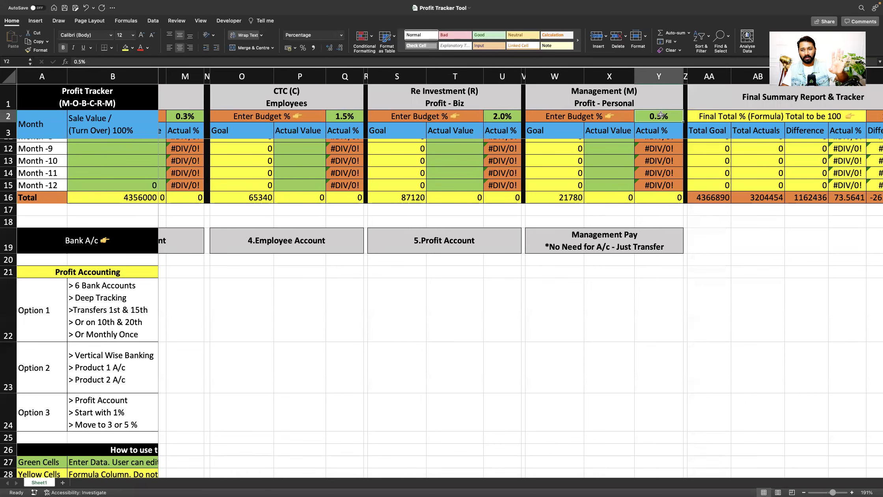
{"action": "left_click", "coordinate": [504, 117]}
Step: Enter the note "10%+ Open Account" in cell B64, in the empty area below the tracker
{"action": "scroll", "coordinate": [473, 349], "scroll_direction": "left", "scroll_amount": 5}
{"action": "scroll", "coordinate": [473, 349], "scroll_direction": "down", "scroll_amount": 15}
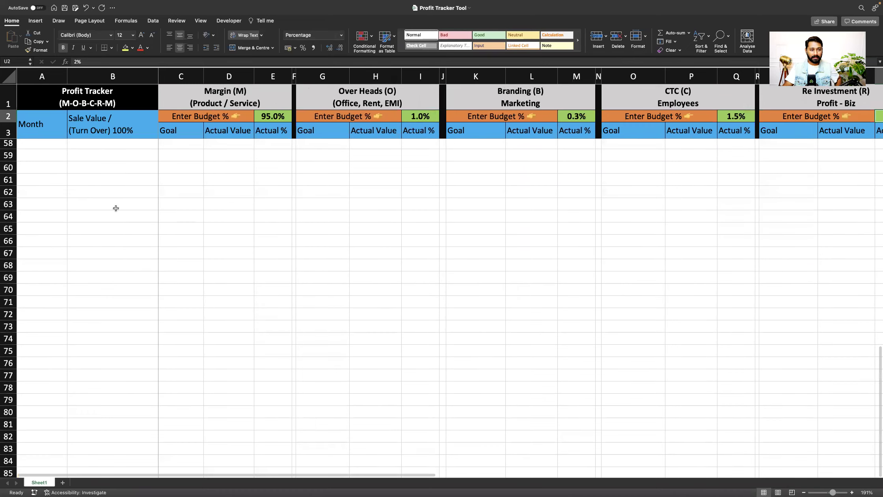
{"action": "left_click", "coordinate": [116, 216]}
{"action": "type", "text": "10%"}
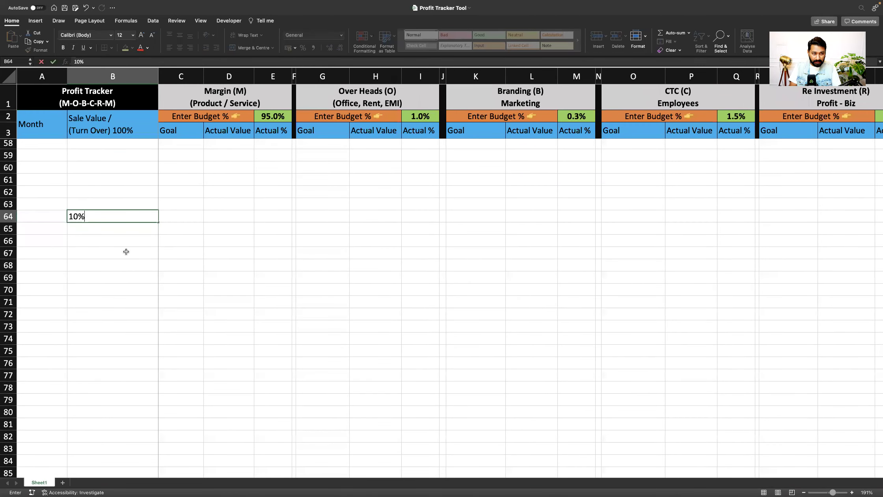
{"action": "type", "text": "+ Open Account"}
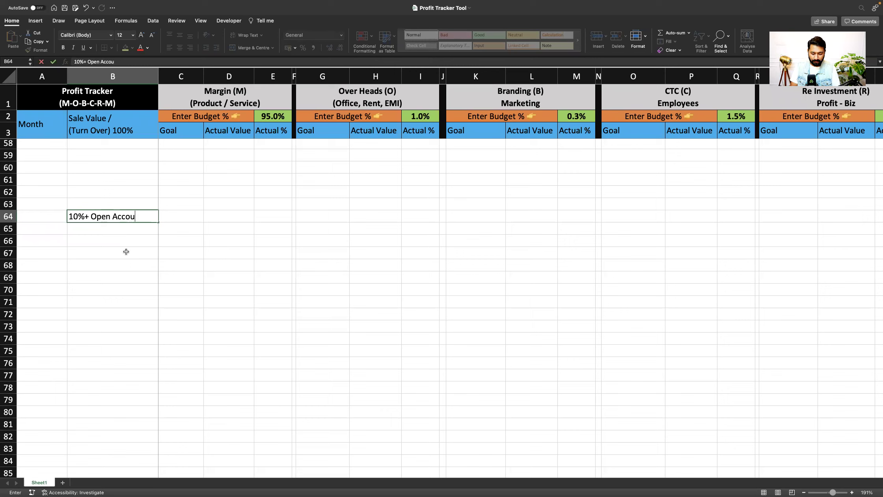
{"action": "key", "text": "Return"}
Step: Enter "Profit - Open Account" in cell B65 and select both notes, B64:B65
{"action": "type", "text": "Profit "}
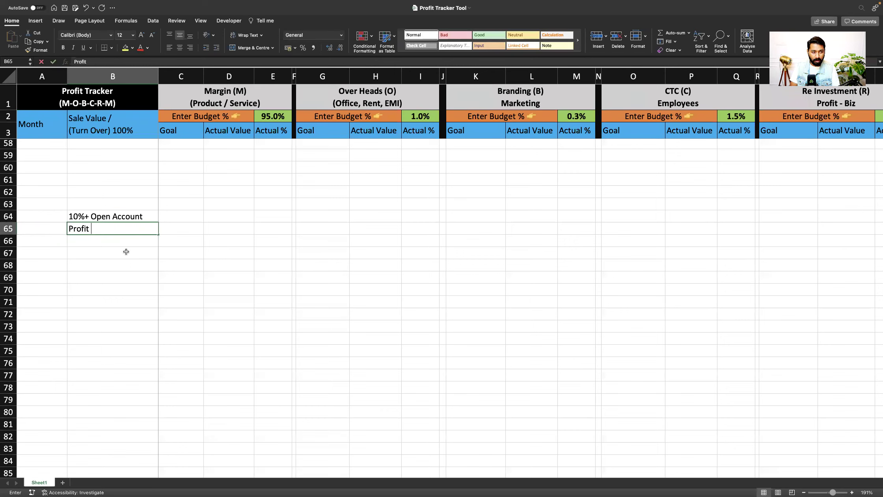
{"action": "type", "text": "- Open Account"}
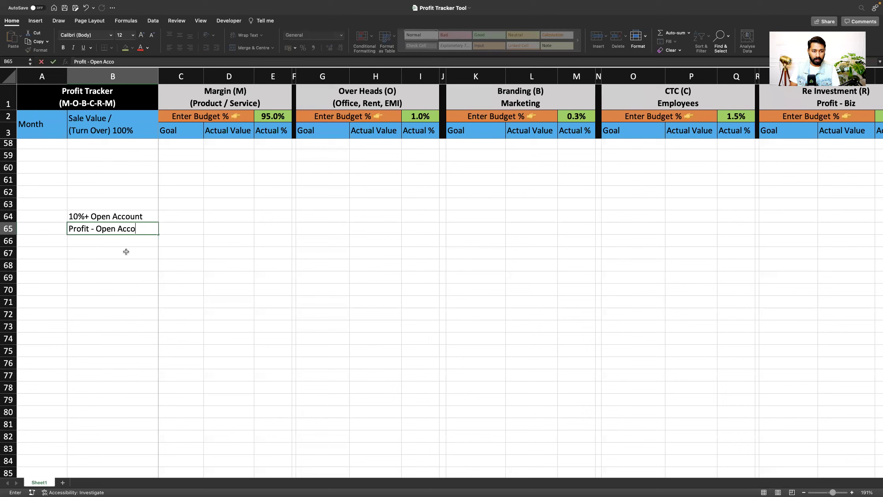
{"action": "key", "text": "Return"}
{"action": "key", "text": "Up"}
{"action": "key", "text": "Up"}
{"action": "key", "text": "shift+Down"}
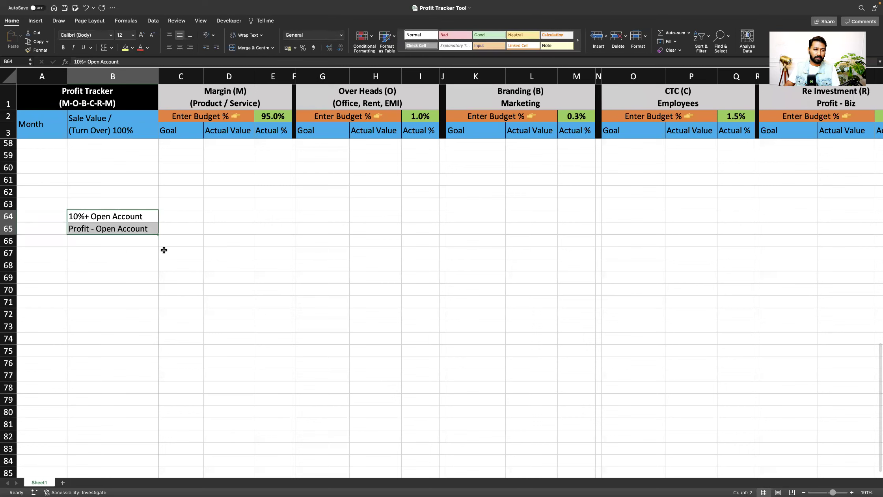